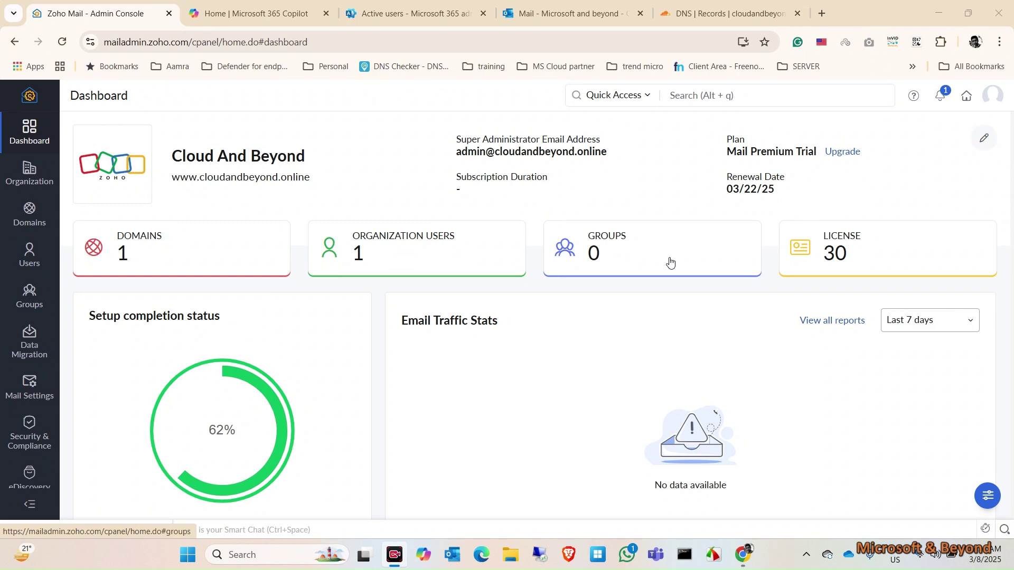
Glance at the Microsoft 365 active users list, then return to the Zoho admin dashboard.
{"action": "left_click", "coordinate": [447, 3]}
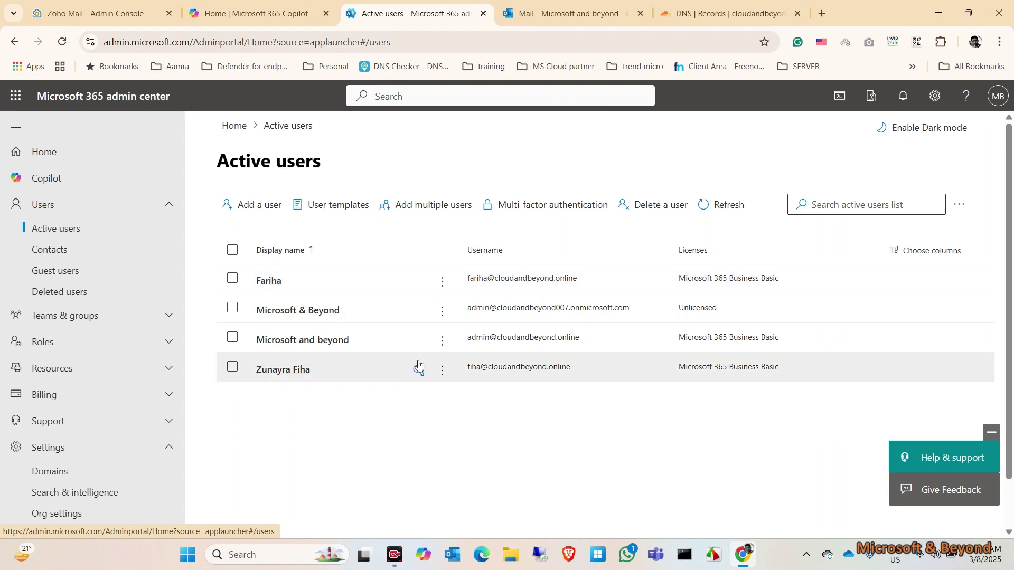
{"action": "left_click", "coordinate": [122, 3]}
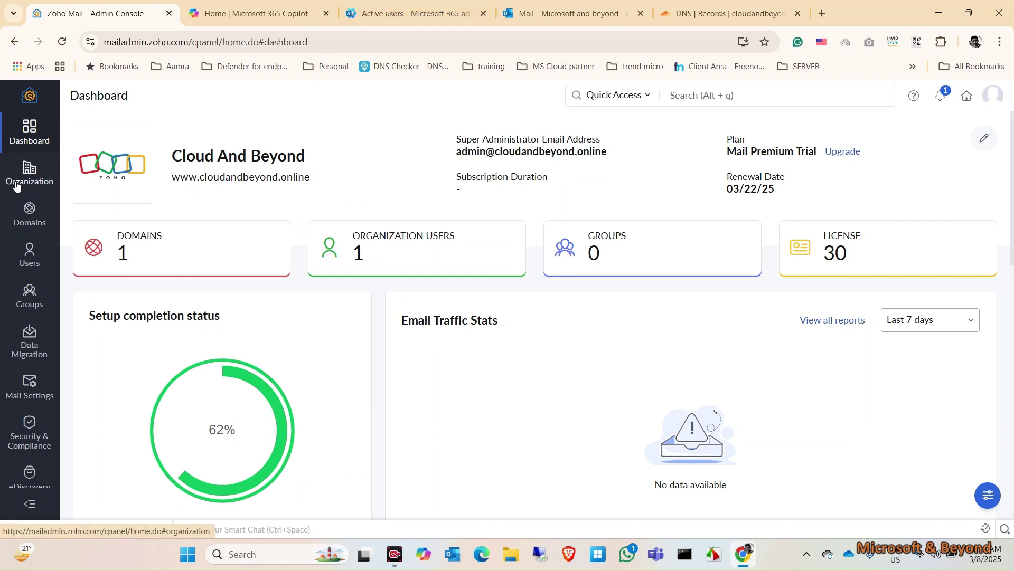
{"action": "left_click", "coordinate": [31, 214]}
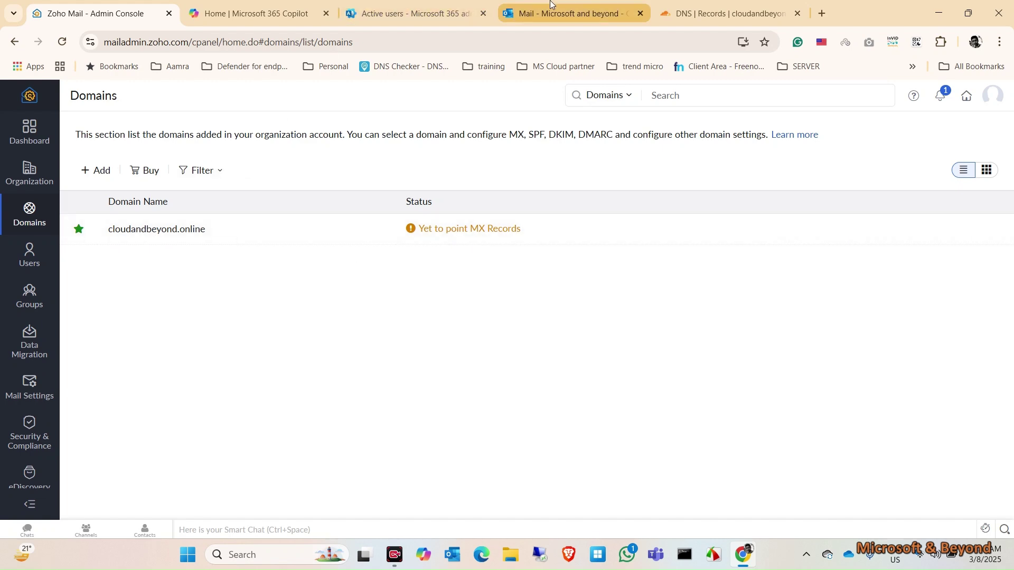
{"action": "left_click", "coordinate": [567, 14]}
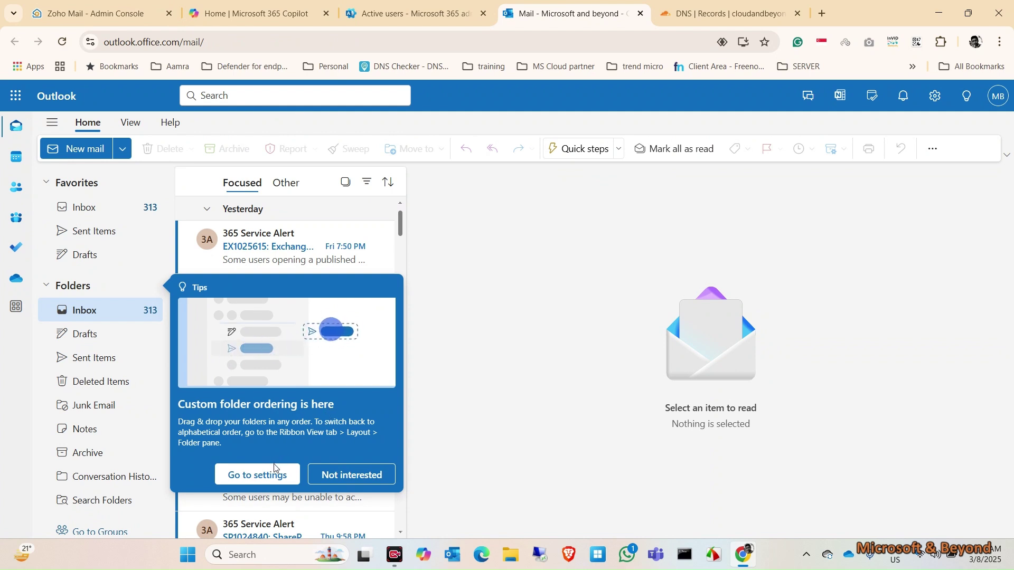
{"action": "left_click", "coordinate": [349, 476]}
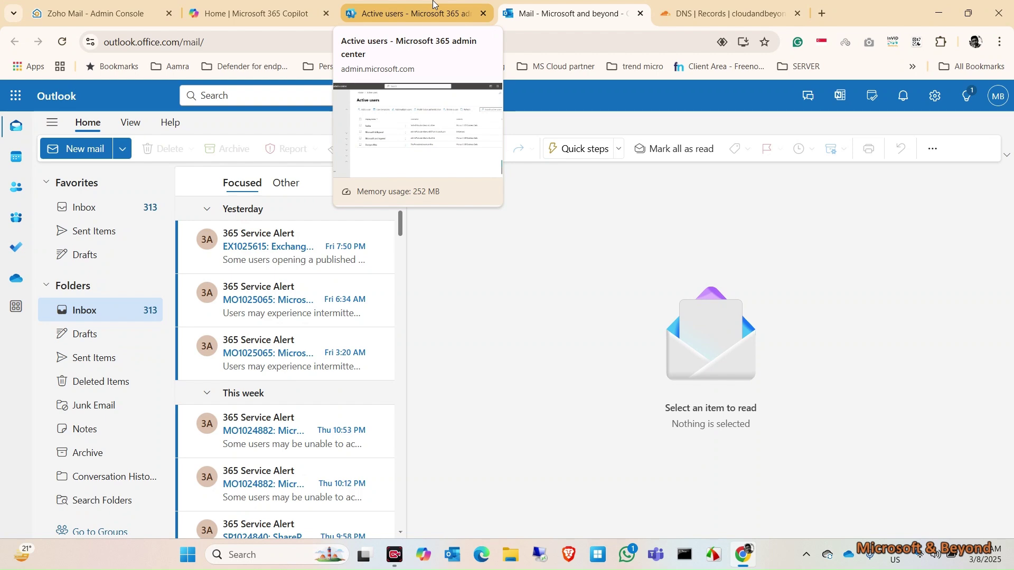
Create a data migration named 'O365to Zoho' with Microsoft 365 as the source, and begin sign-in.
{"action": "left_click", "coordinate": [101, 13]}
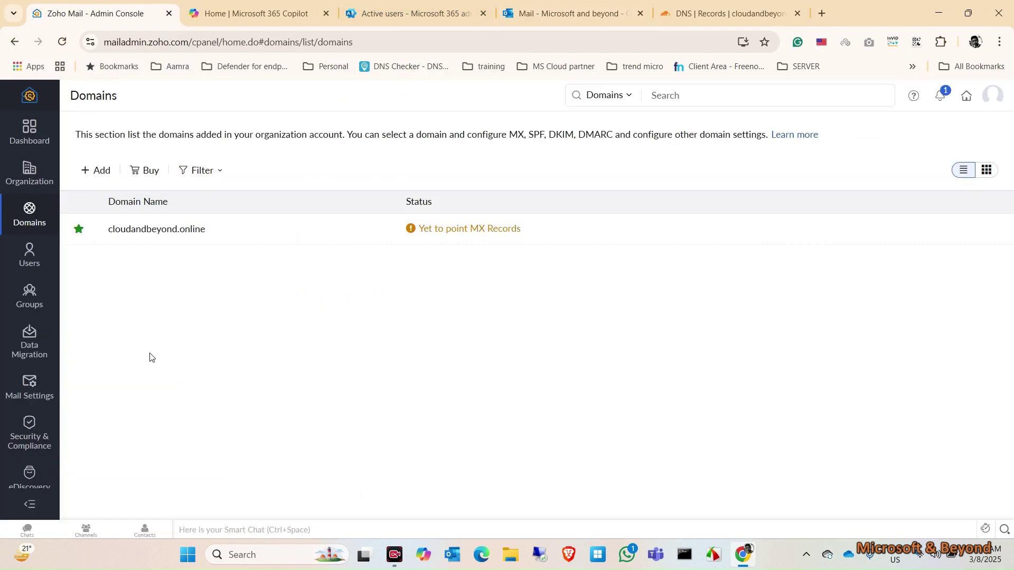
{"action": "left_click", "coordinate": [27, 347]}
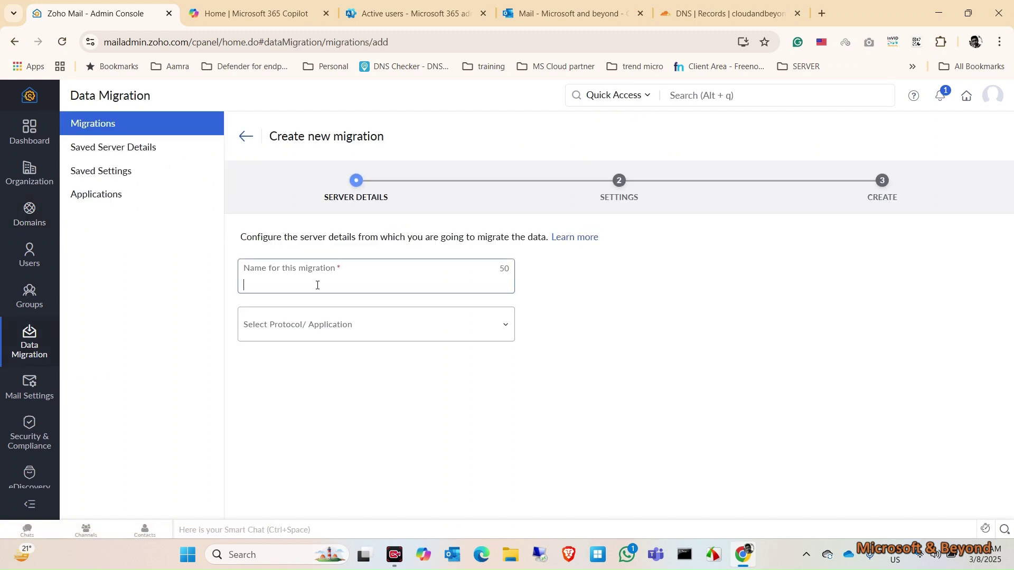
{"action": "type", "text": "O365to Zoho"}
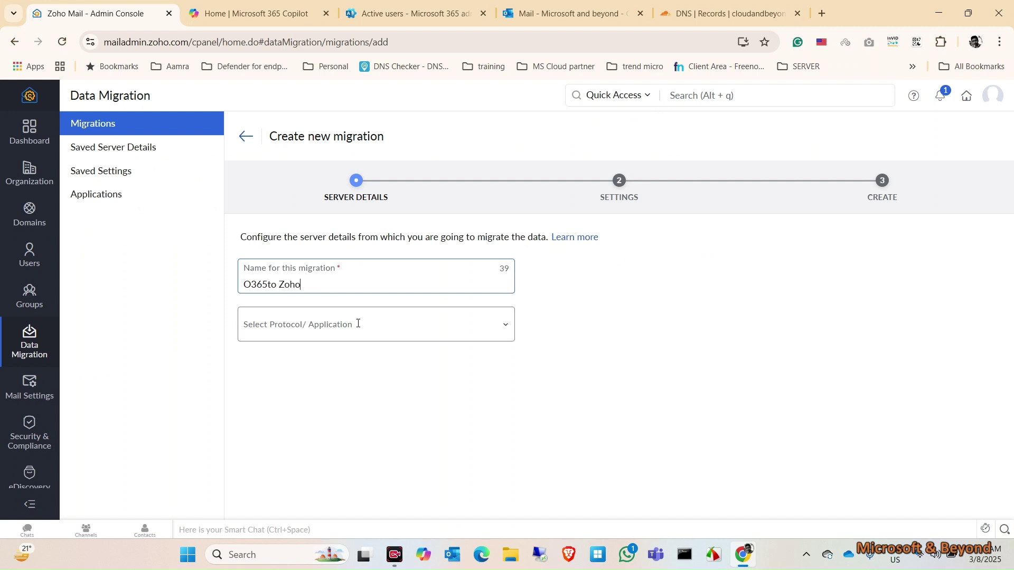
{"action": "left_click", "coordinate": [358, 328]}
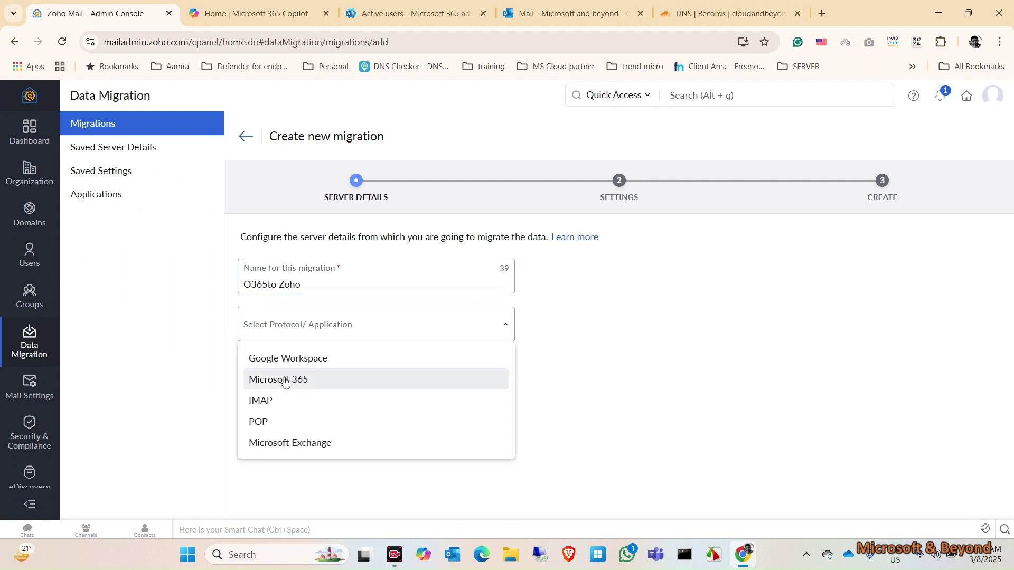
{"action": "left_click", "coordinate": [281, 380]}
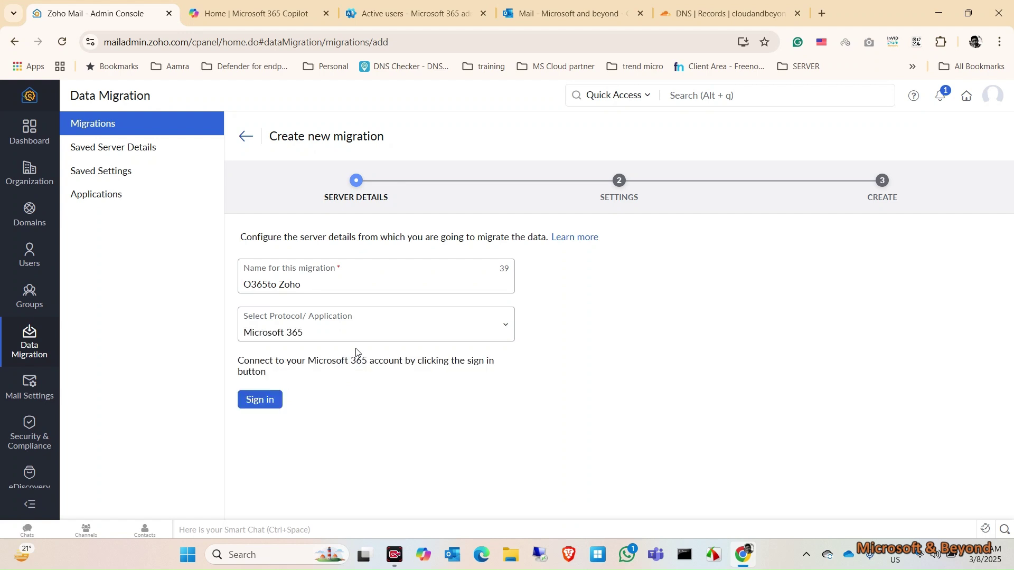
{"action": "left_click", "coordinate": [268, 407]}
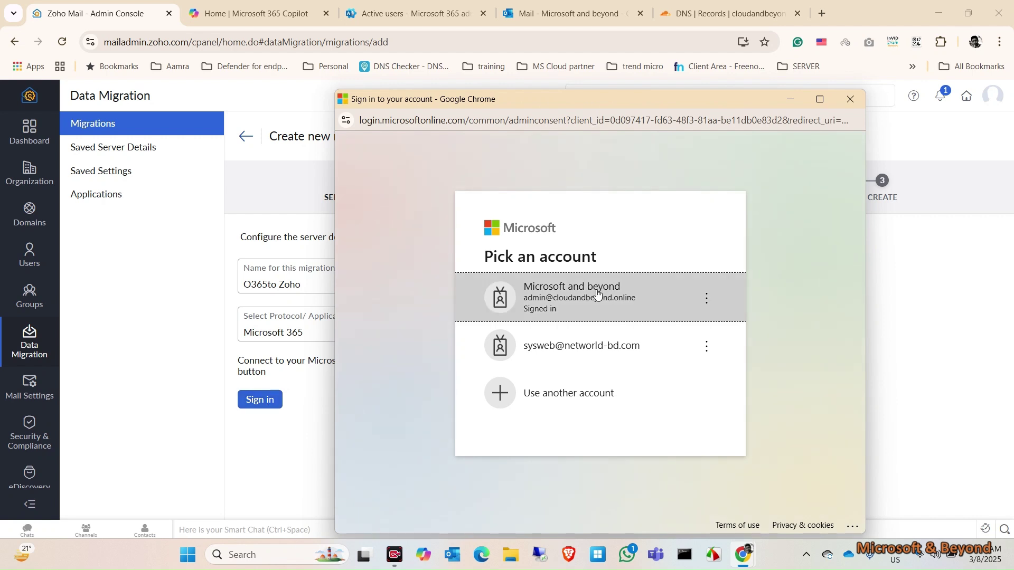
Sign in with the organisation admin account and accept Zoho's requested Microsoft 365 permissions.
{"action": "left_click", "coordinate": [615, 294]}
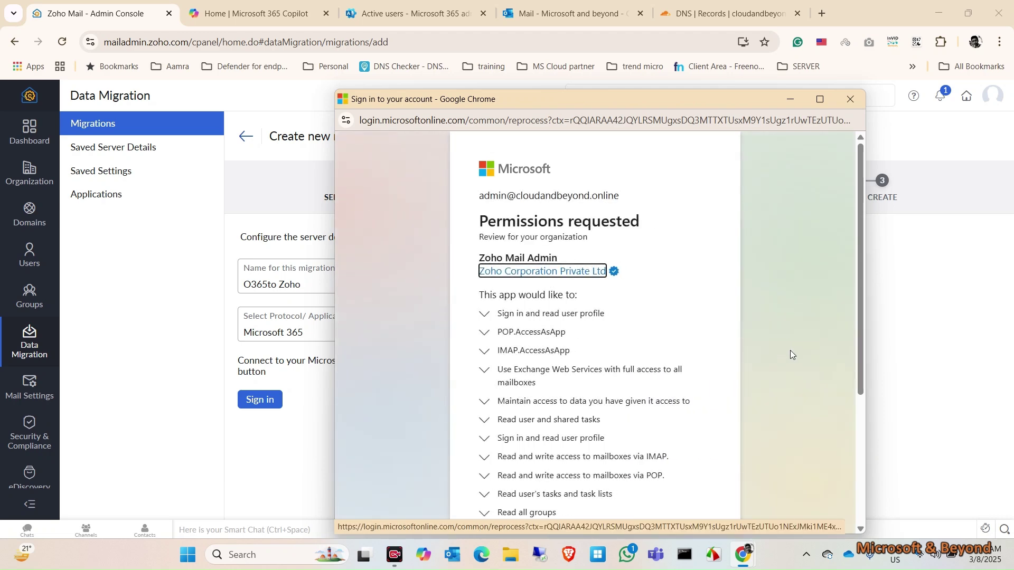
{"action": "scroll", "coordinate": [797, 317], "scroll_direction": "down", "scroll_amount": 4}
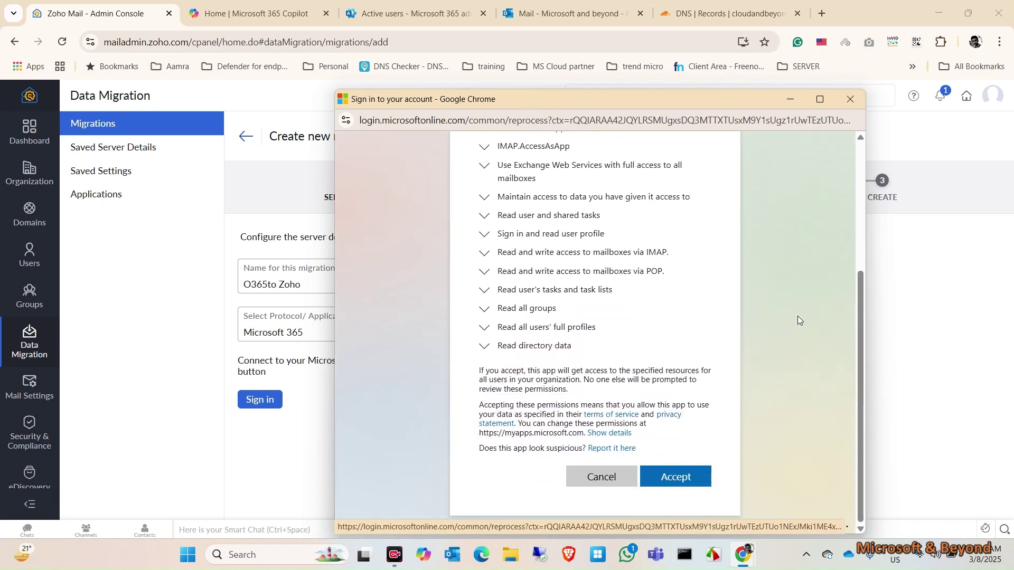
{"action": "left_click_drag", "start_coordinate": [605, 101], "coordinate": [485, 31]}
{"action": "left_click", "coordinate": [566, 419]}
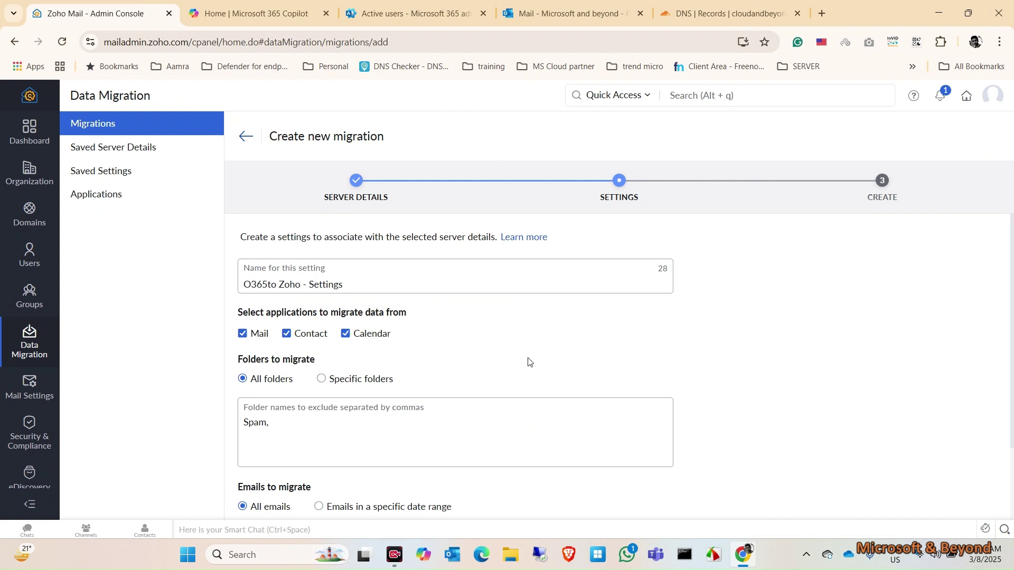
Set POP access for migrated emails to Yes and add the O365to Zoho - Settings profile.
{"action": "scroll", "coordinate": [528, 362], "scroll_direction": "down", "scroll_amount": 2}
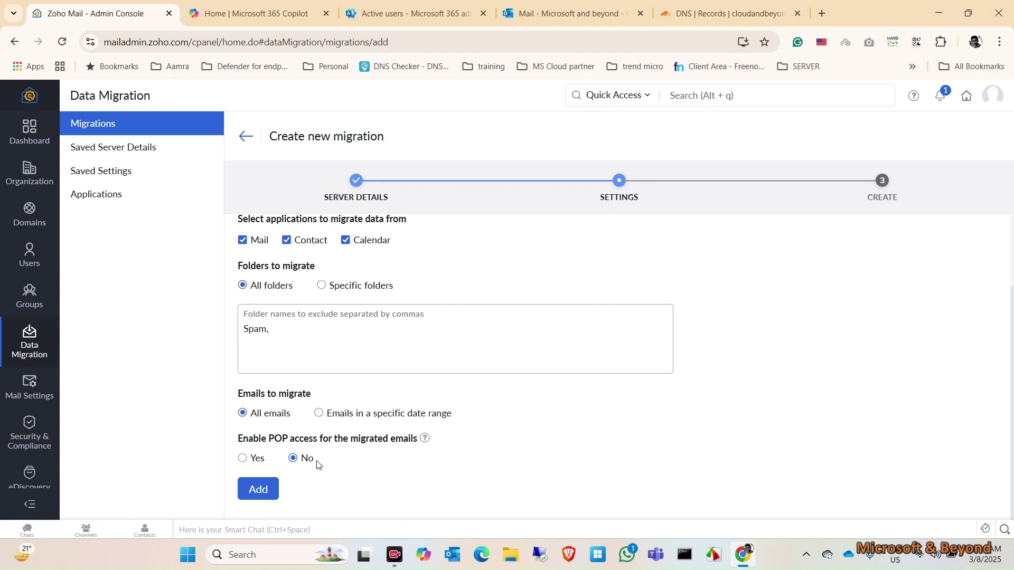
{"action": "left_click", "coordinate": [244, 459]}
{"action": "scroll", "coordinate": [591, 341], "scroll_direction": "up", "scroll_amount": 2}
{"action": "scroll", "coordinate": [590, 341], "scroll_direction": "down", "scroll_amount": 2}
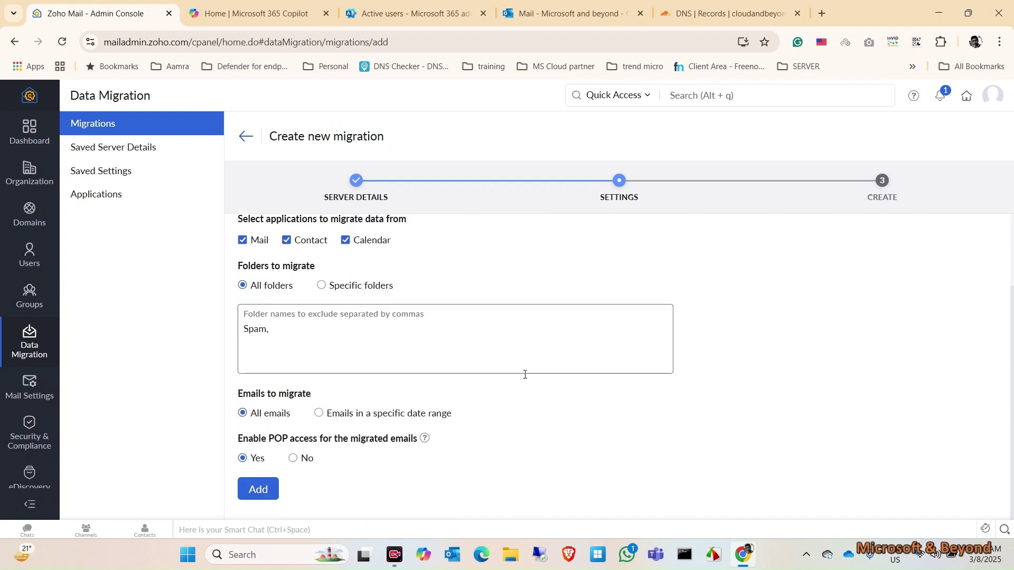
{"action": "left_click", "coordinate": [257, 490]}
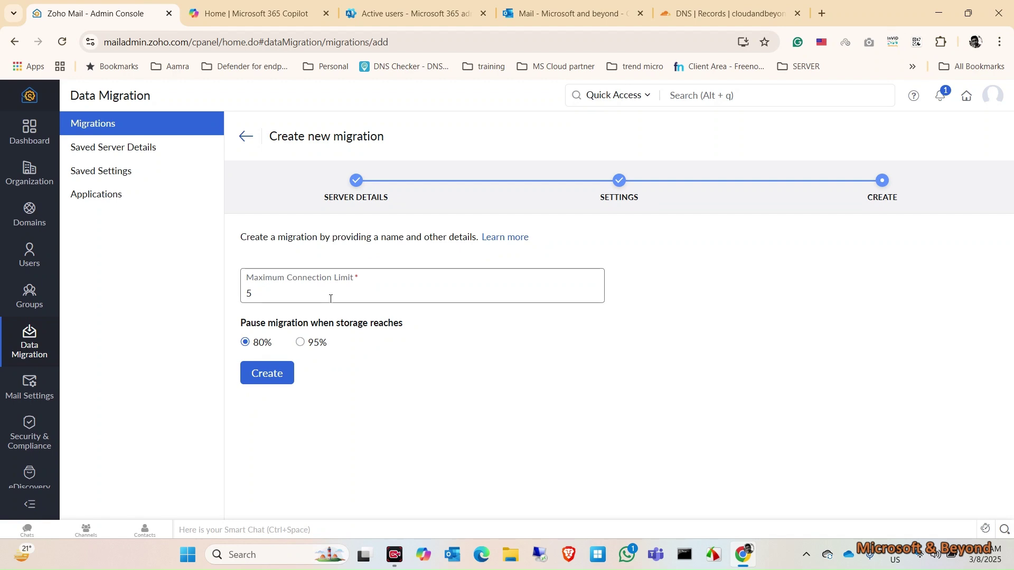
Check the Microsoft 365 active users, then create the O365to Zoho migration (limit 5, pause at 80%).
{"action": "left_click", "coordinate": [432, 6]}
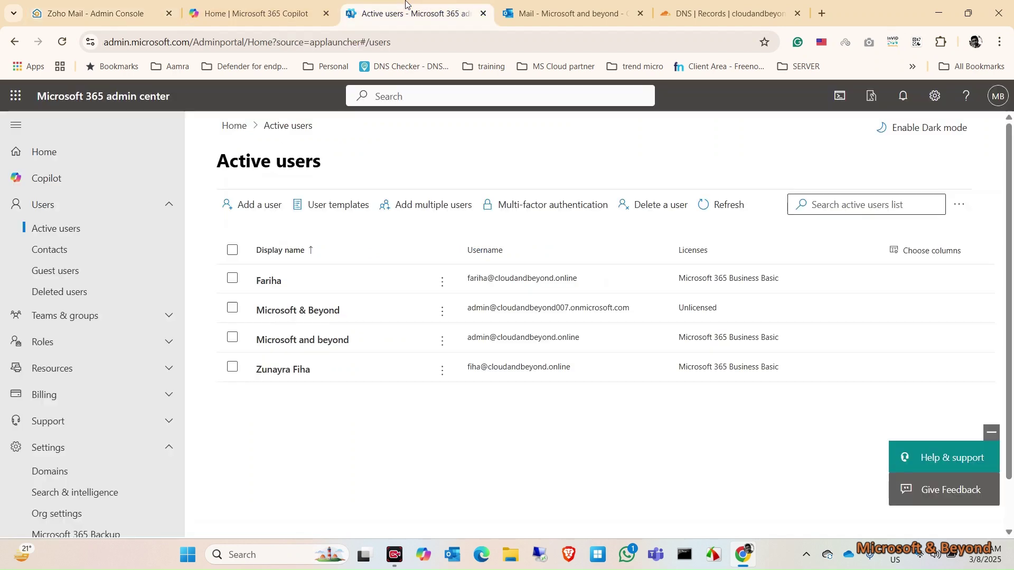
{"action": "left_click", "coordinate": [80, 6]}
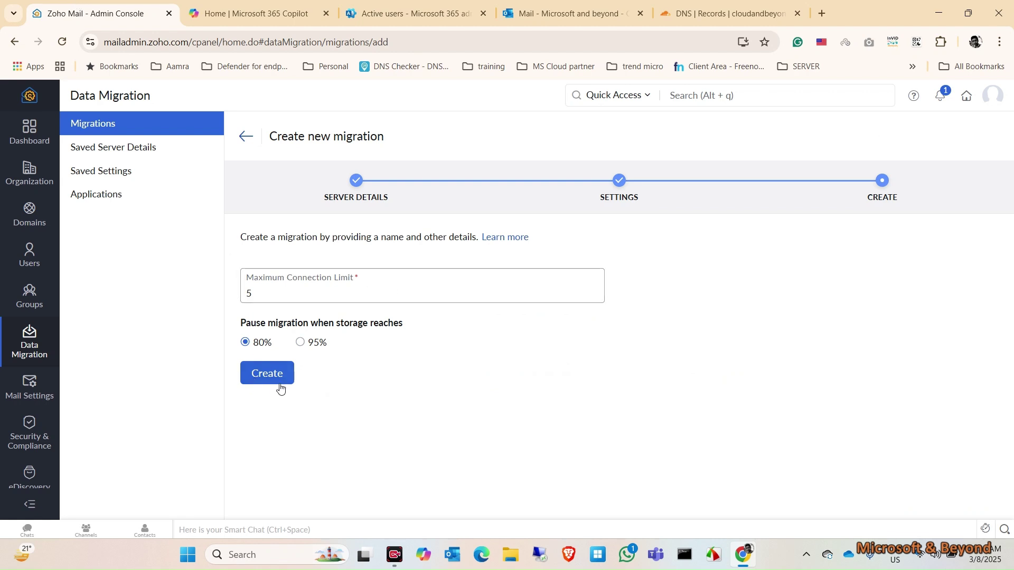
{"action": "left_click", "coordinate": [282, 378]}
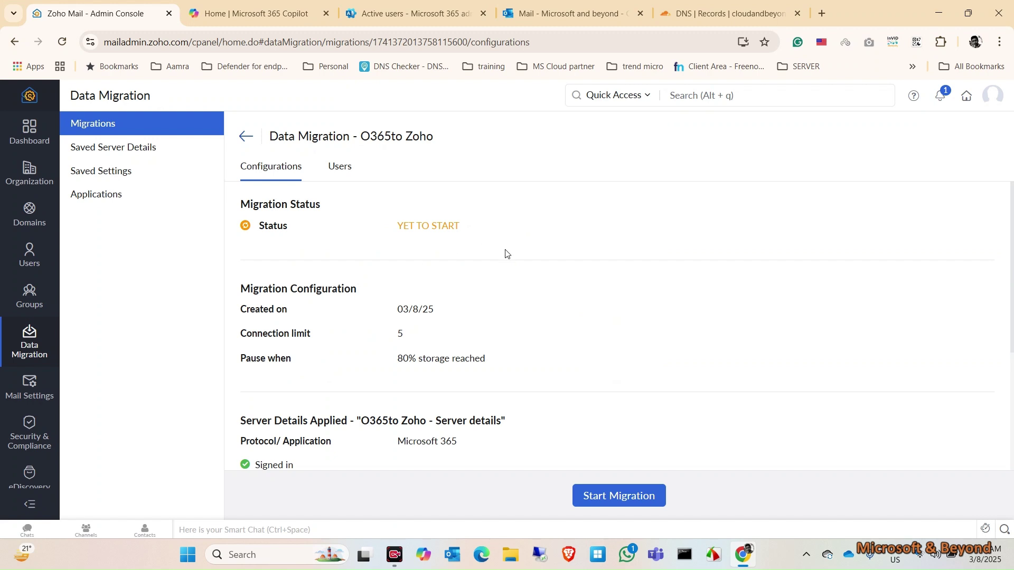
Attempt to start the O365to Zoho migration, then view its empty Users account list.
{"action": "scroll", "coordinate": [526, 336], "scroll_direction": "down", "scroll_amount": 4}
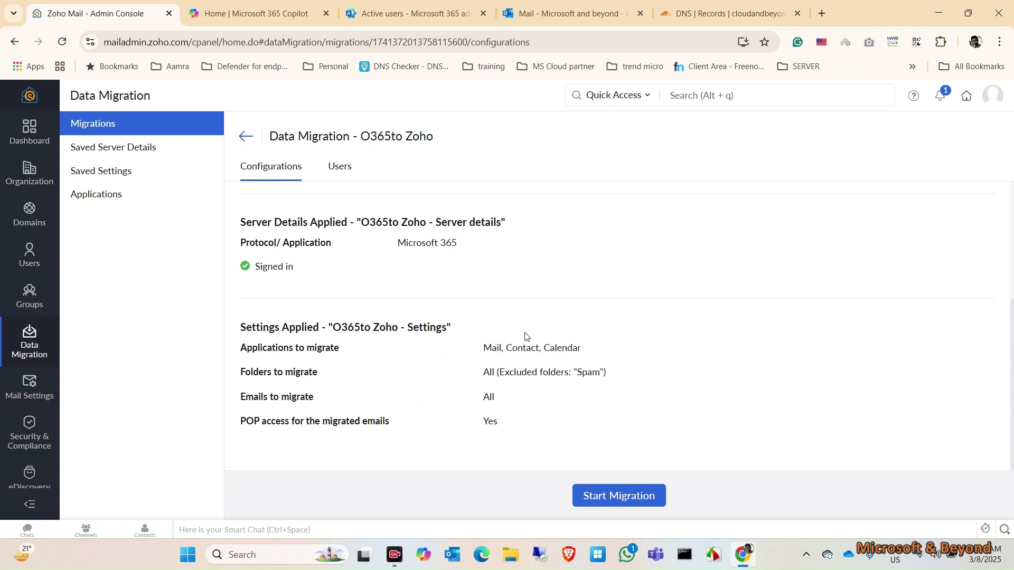
{"action": "scroll", "coordinate": [526, 337], "scroll_direction": "up", "scroll_amount": 4}
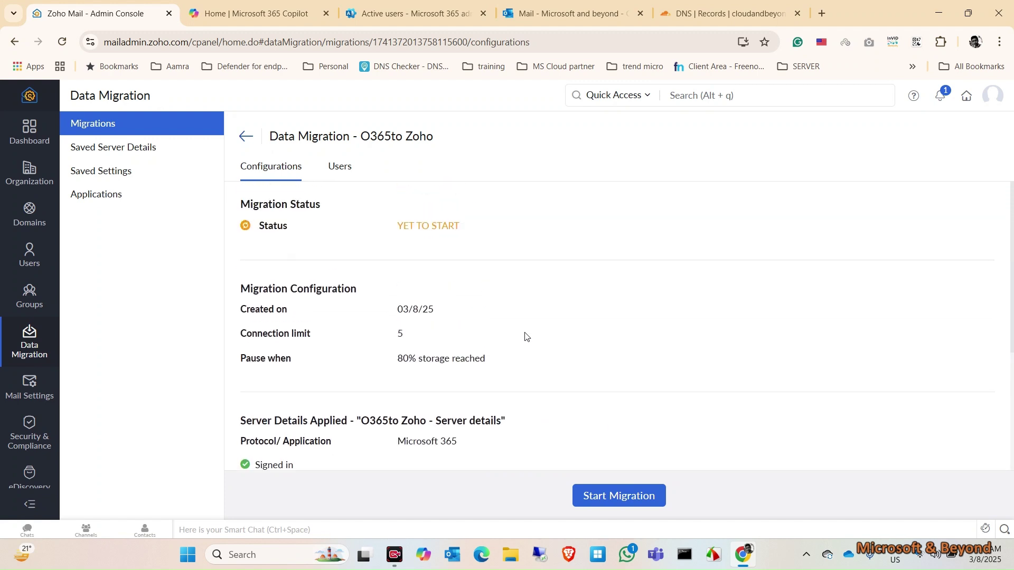
{"action": "scroll", "coordinate": [525, 335], "scroll_direction": "down", "scroll_amount": 4}
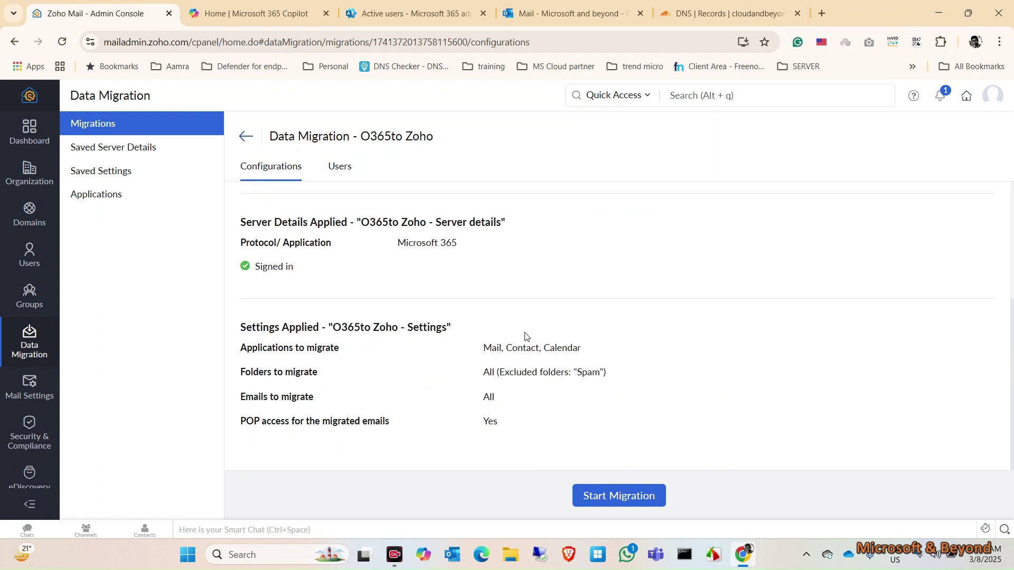
{"action": "left_click", "coordinate": [616, 501]}
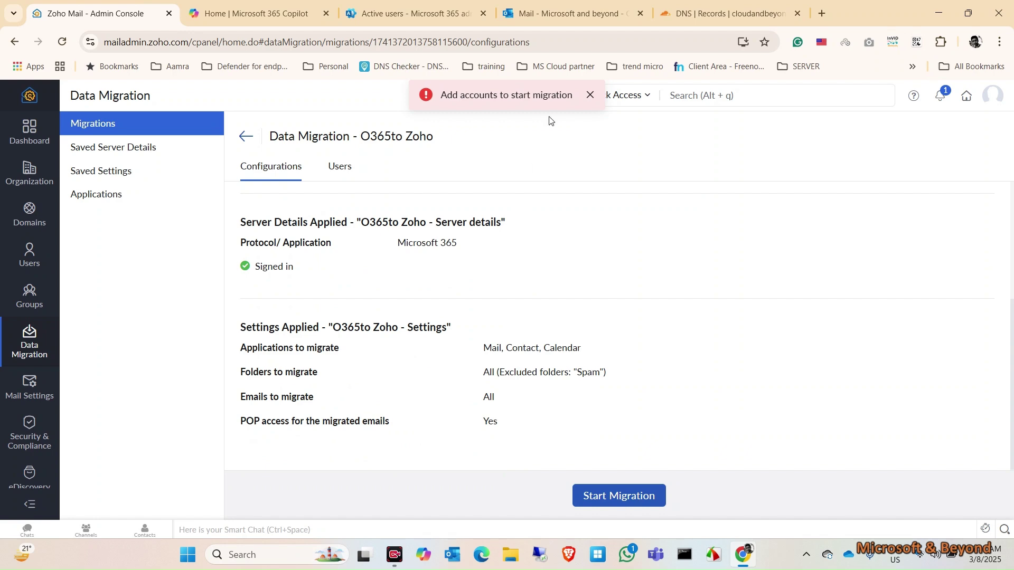
{"action": "scroll", "coordinate": [521, 288], "scroll_direction": "up", "scroll_amount": 4}
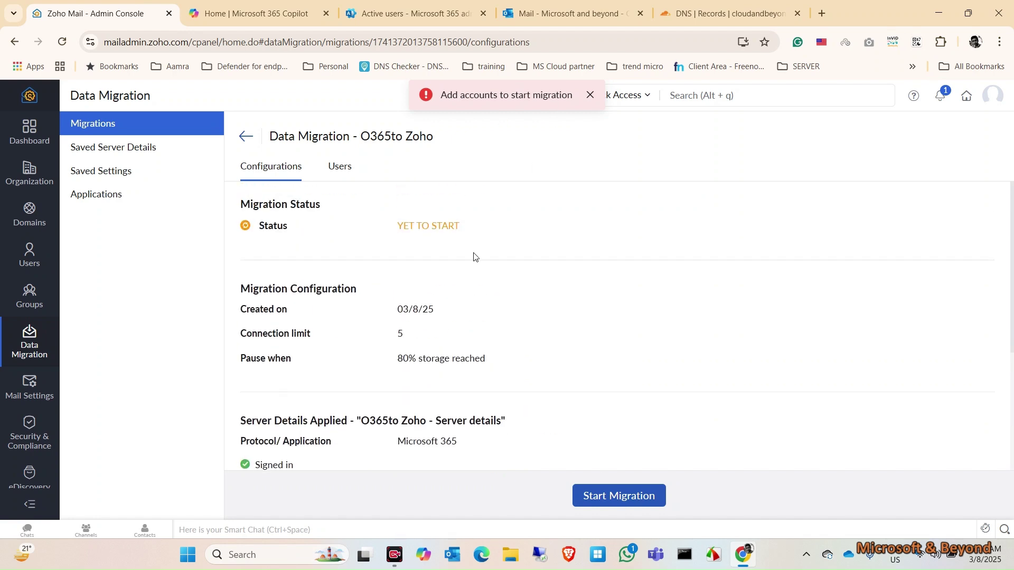
{"action": "scroll", "coordinate": [479, 351], "scroll_direction": "down", "scroll_amount": 4}
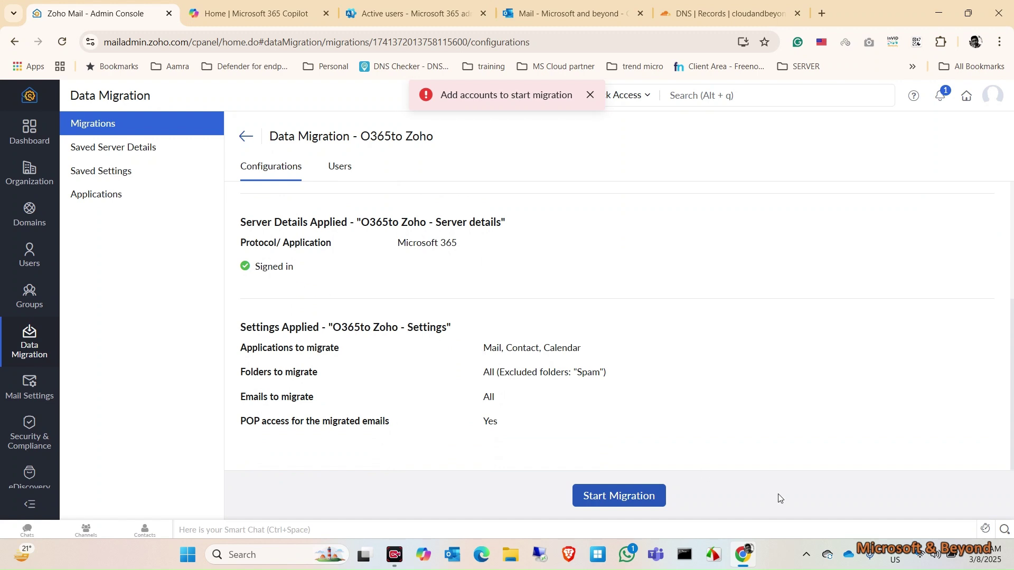
{"action": "left_click", "coordinate": [343, 178]}
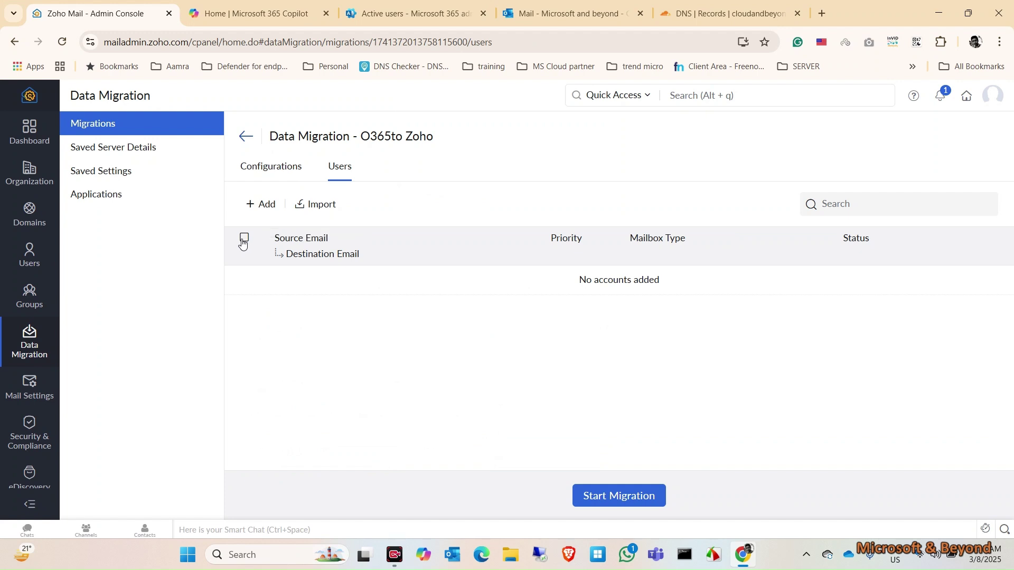
{"action": "left_click", "coordinate": [260, 210]}
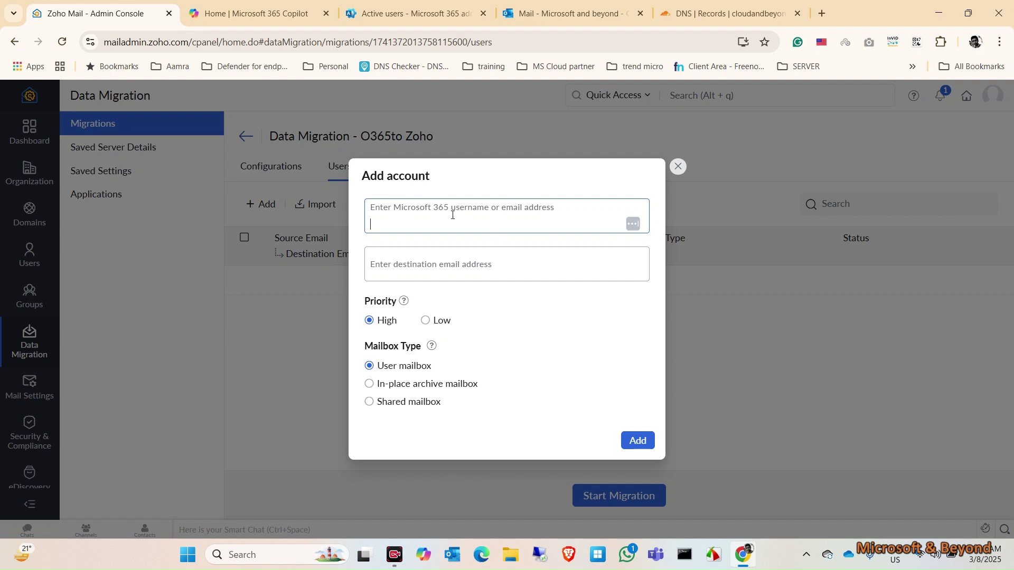
{"action": "left_click", "coordinate": [673, 203]}
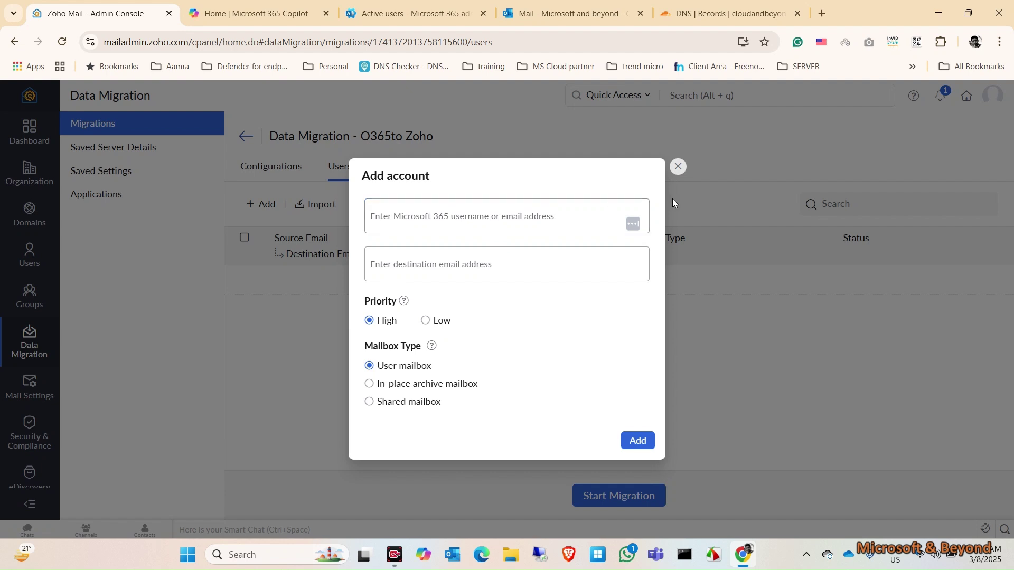
{"action": "left_click", "coordinate": [678, 167]}
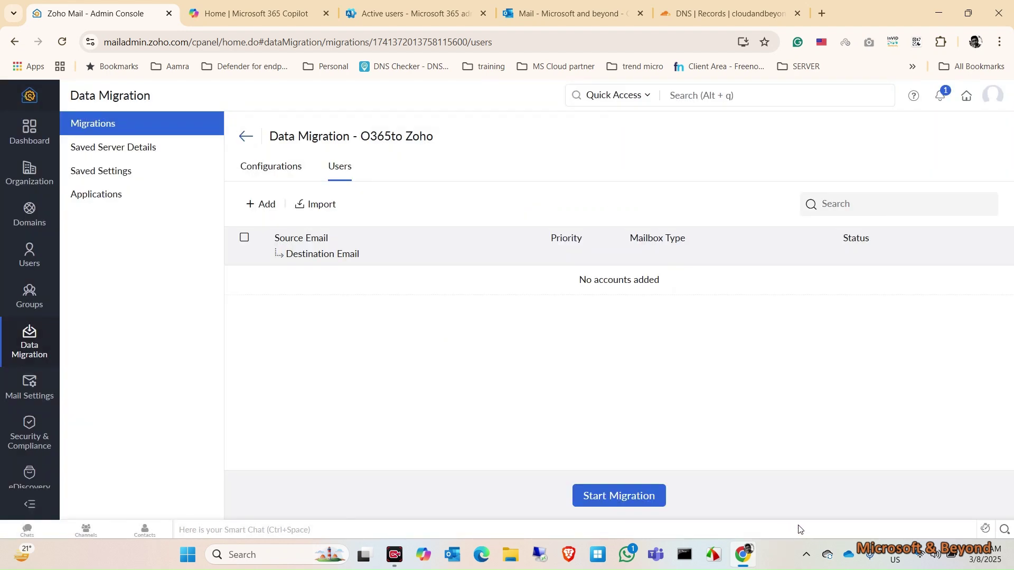
Compare the Zoho Mail Users list (one admin user) with the Microsoft 365 active users.
{"action": "left_click", "coordinate": [29, 259]}
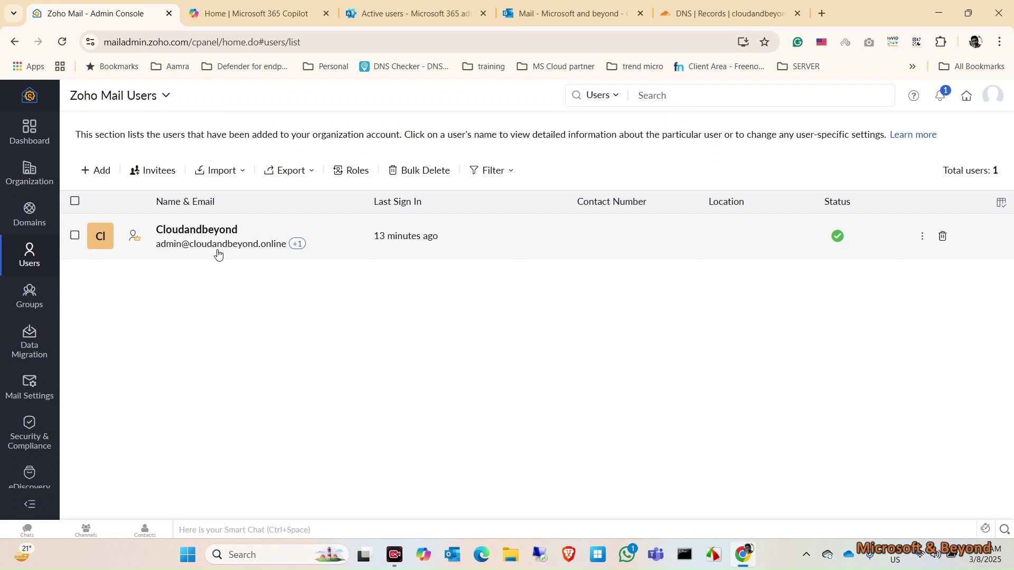
{"action": "left_click", "coordinate": [389, 5]}
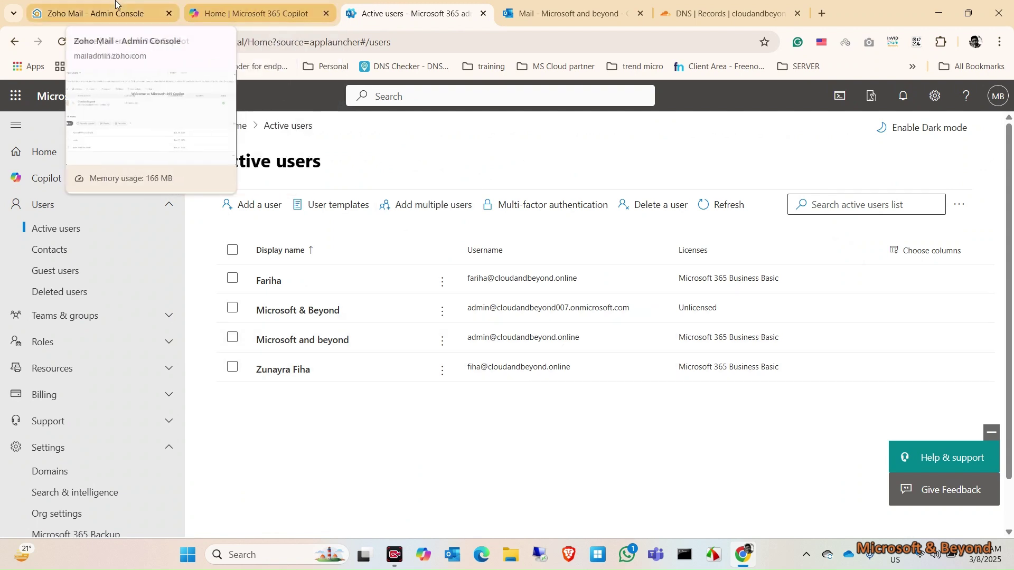
{"action": "left_click", "coordinate": [95, 13]}
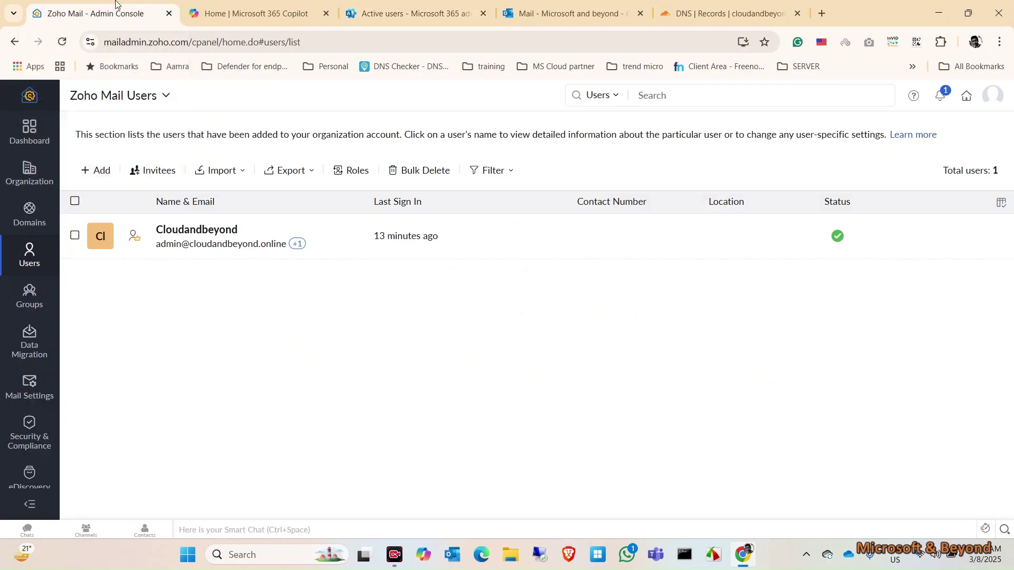
Add the Microsoft 365 admin mailbox, mapped to the matching Zoho admin address, to O365to Zoho.
{"action": "left_click", "coordinate": [30, 341]}
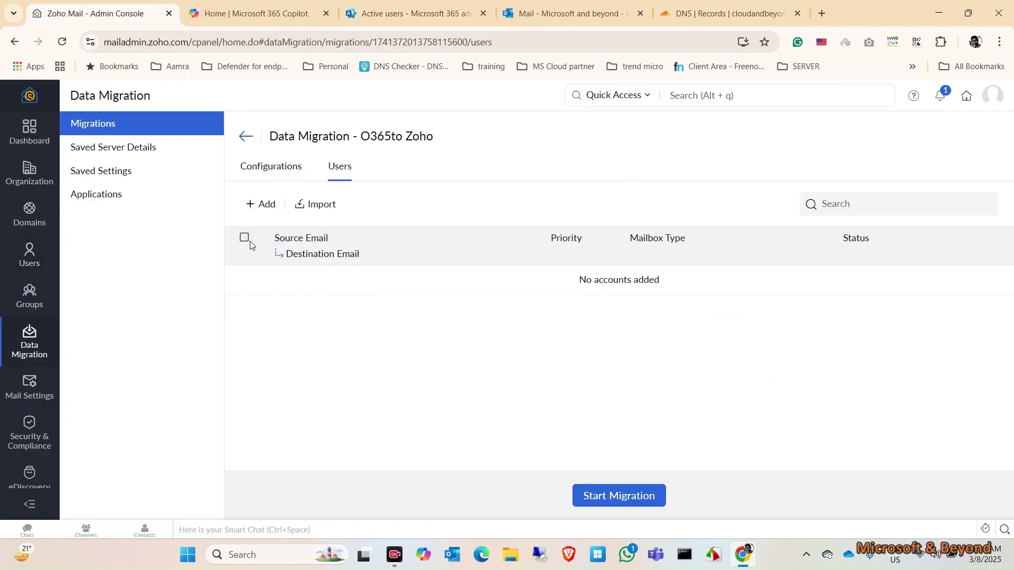
{"action": "left_click", "coordinate": [266, 205]}
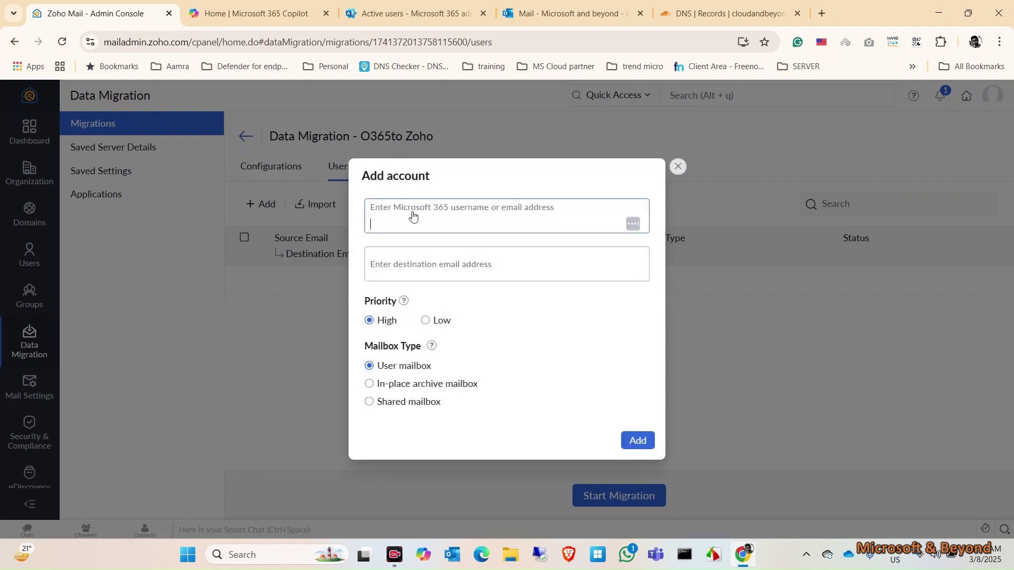
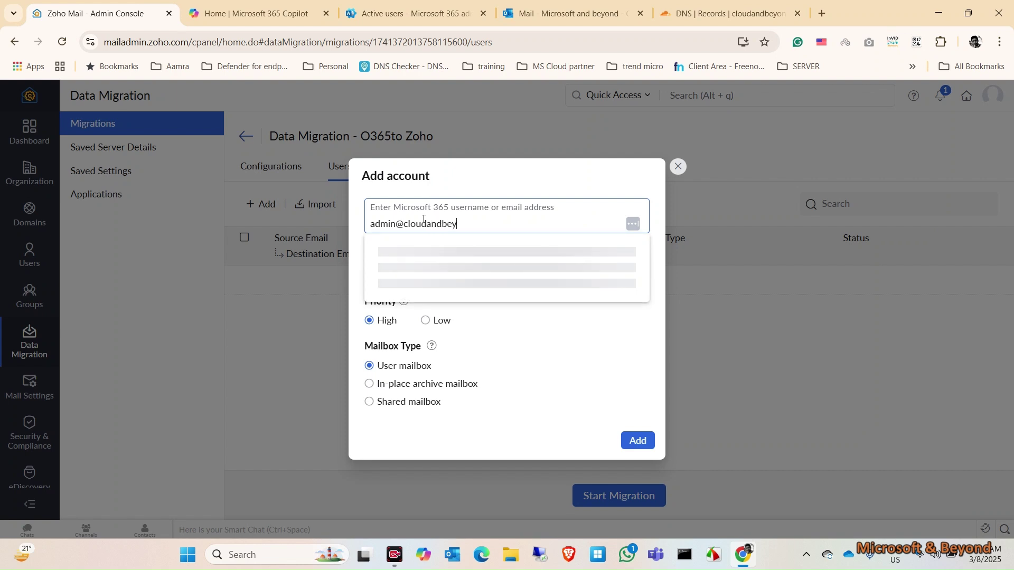
{"action": "left_click", "coordinate": [518, 266]}
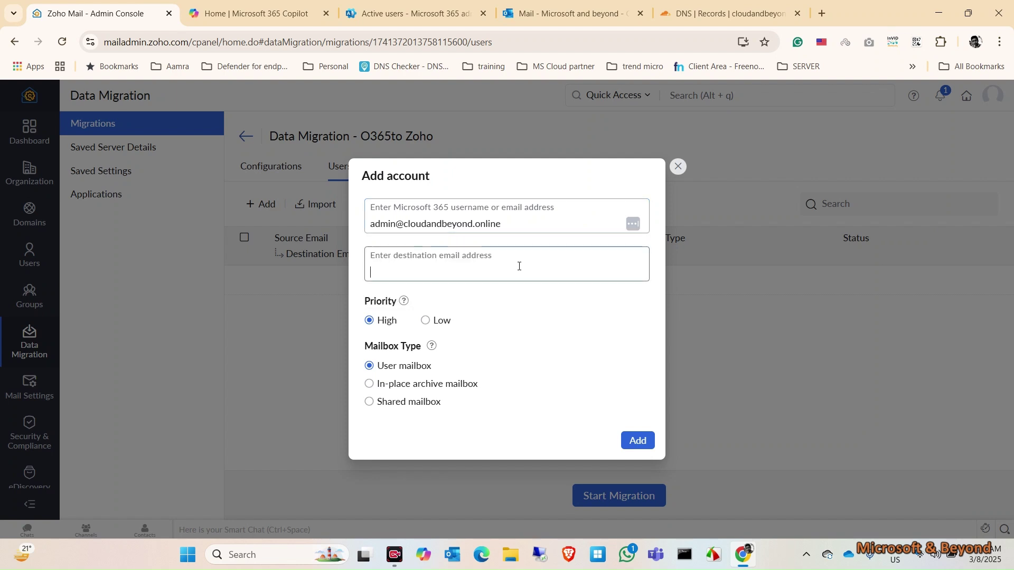
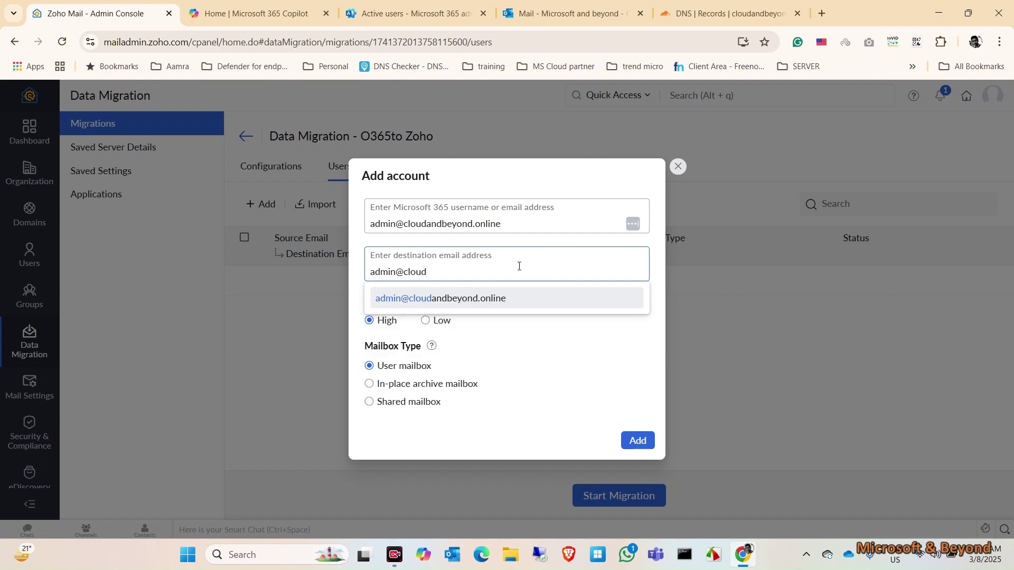
{"action": "left_click", "coordinate": [485, 297]}
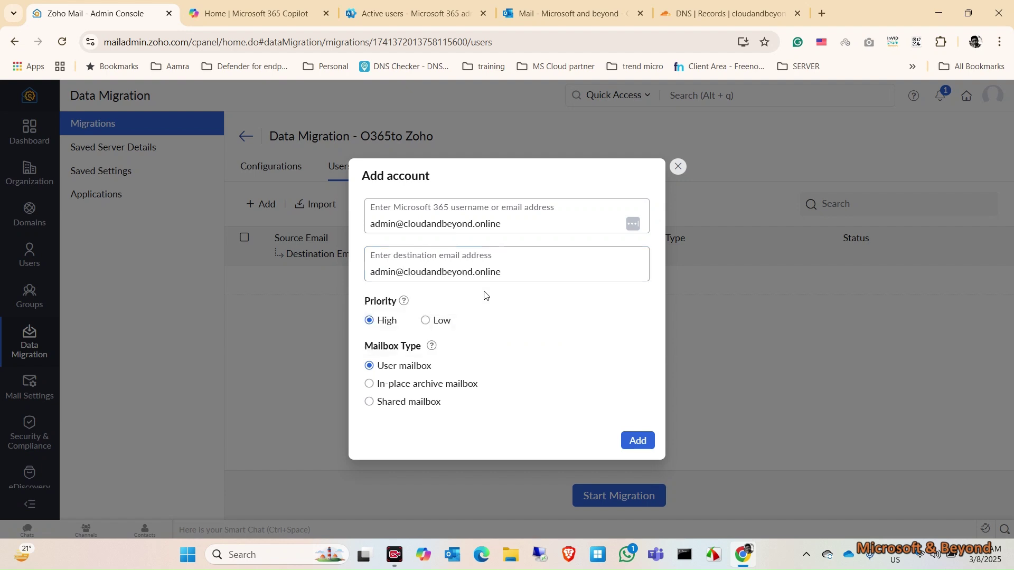
{"action": "left_click", "coordinate": [634, 441]}
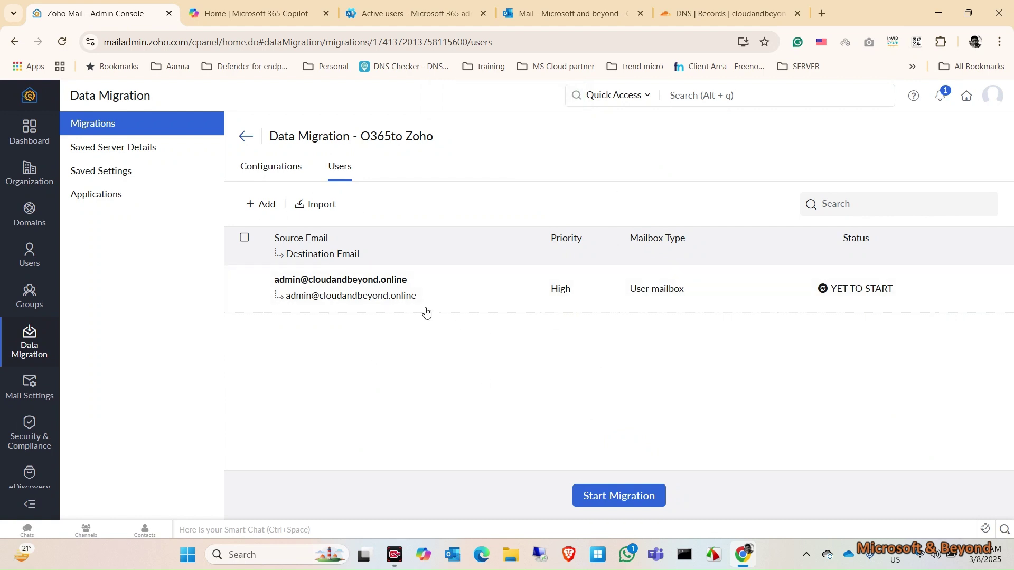
Start the O365to Zoho migration from Configurations and confirm, bringing it to IN PROGRESS (100%).
{"action": "left_click", "coordinate": [271, 168]}
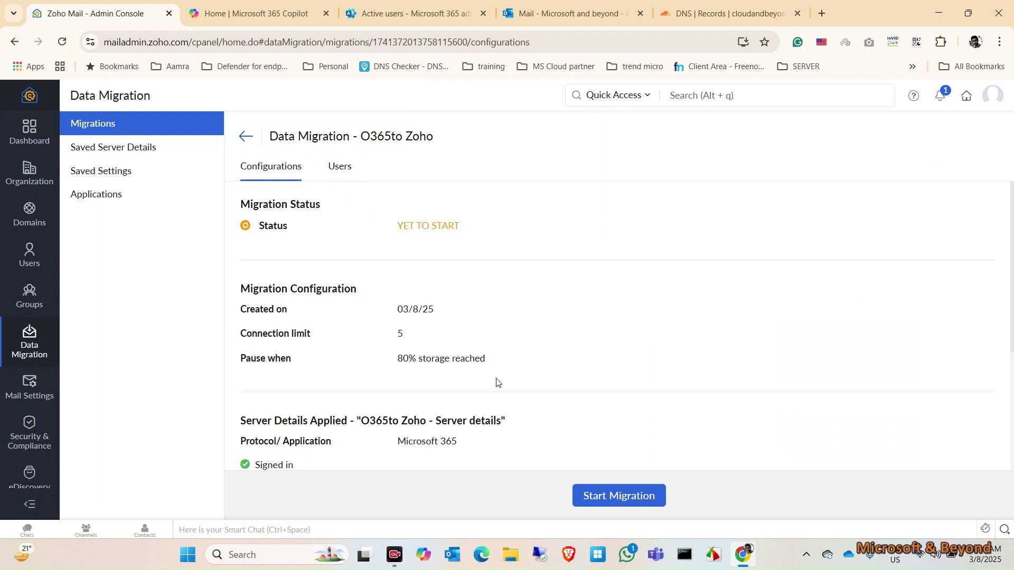
{"action": "left_click", "coordinate": [622, 497]}
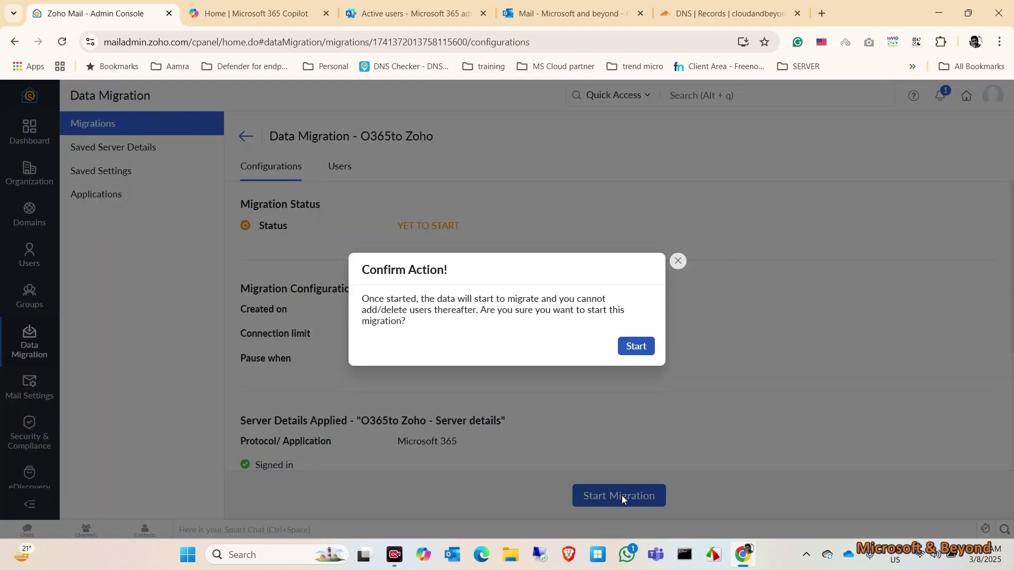
{"action": "left_click", "coordinate": [637, 346]}
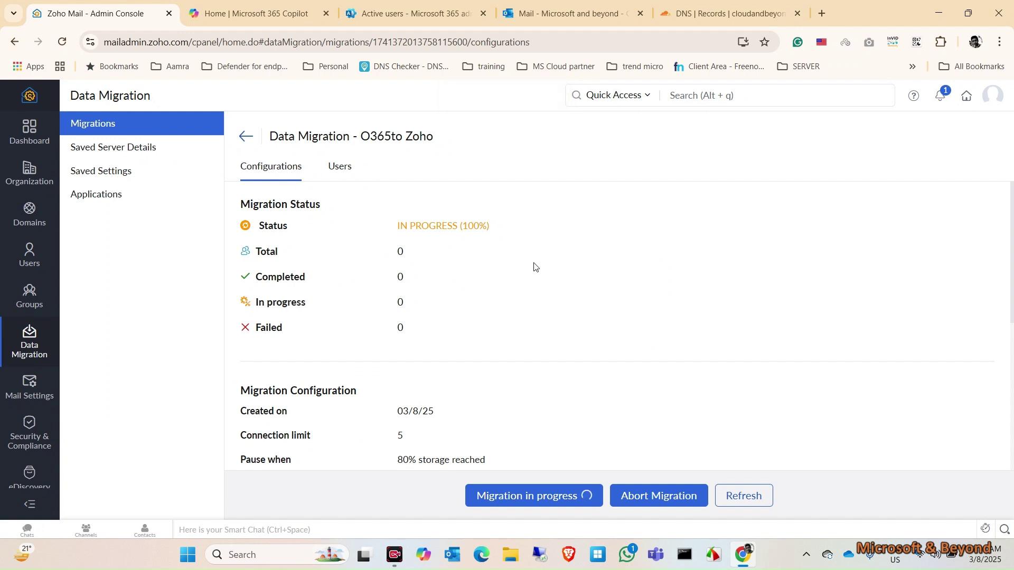
{"action": "scroll", "coordinate": [601, 348], "scroll_direction": "down", "scroll_amount": 5}
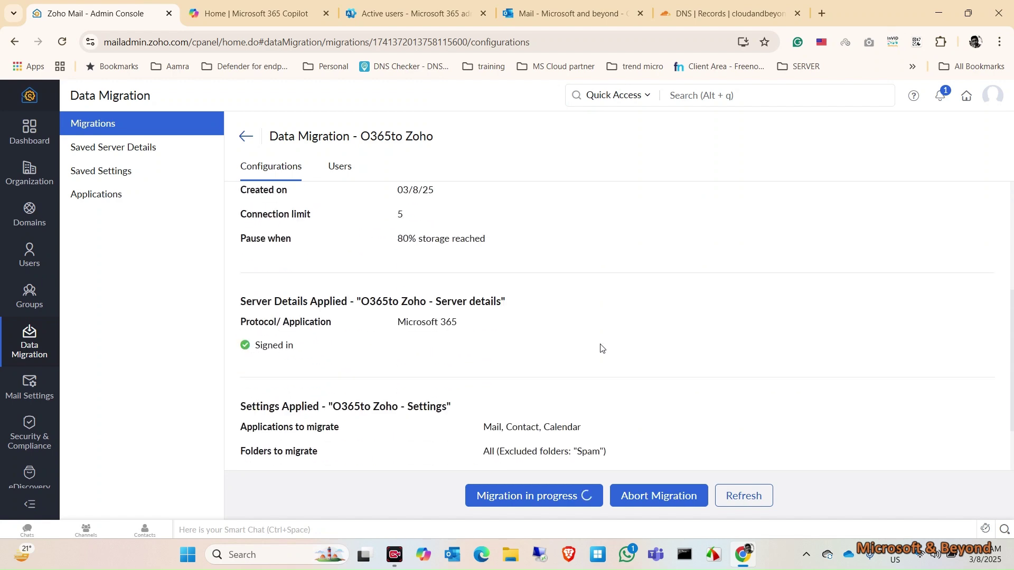
{"action": "scroll", "coordinate": [600, 348], "scroll_direction": "up", "scroll_amount": 5}
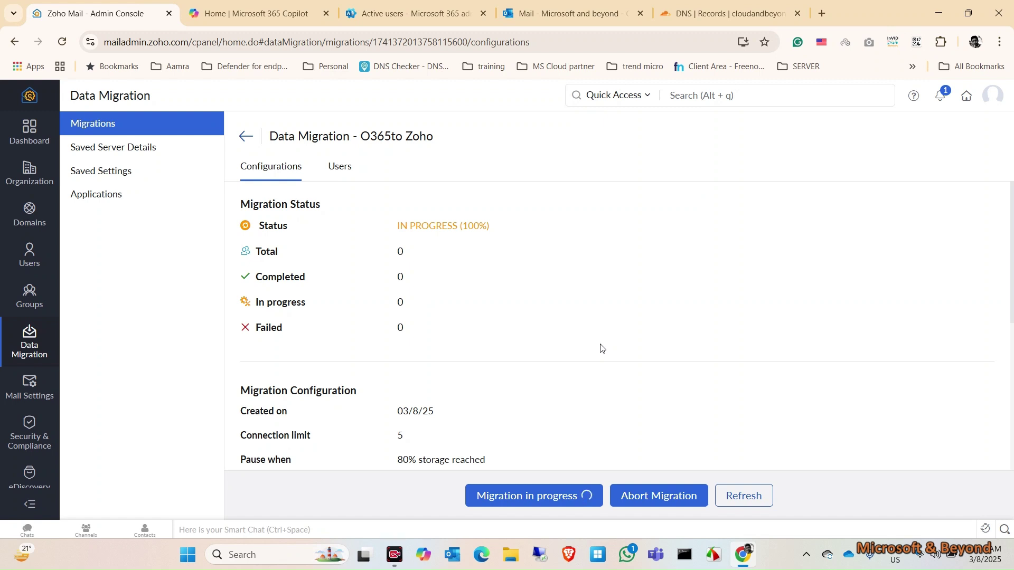
{"action": "left_click", "coordinate": [340, 174]}
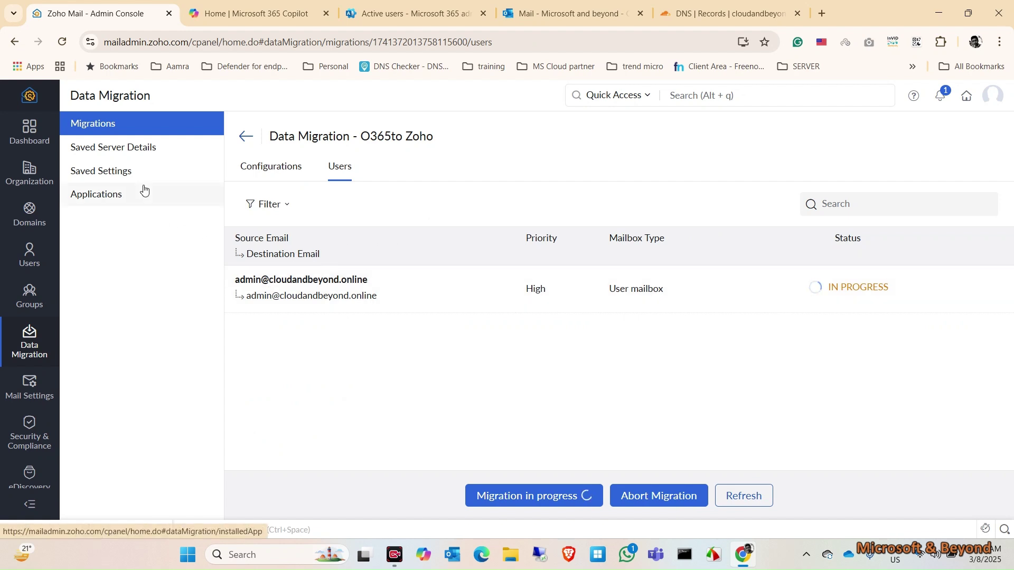
{"action": "left_click", "coordinate": [349, 5]}
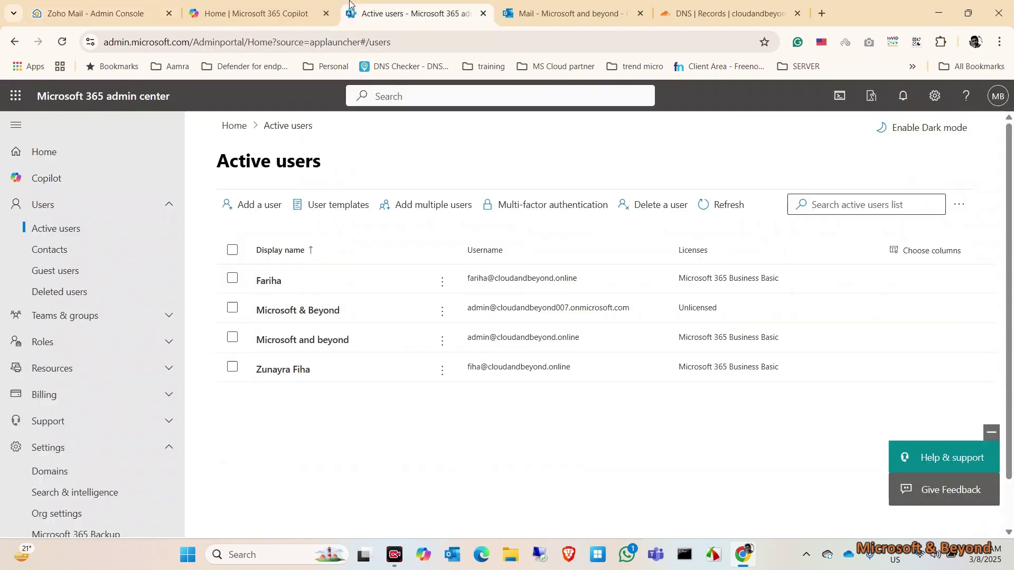
{"action": "left_click", "coordinate": [67, 4]}
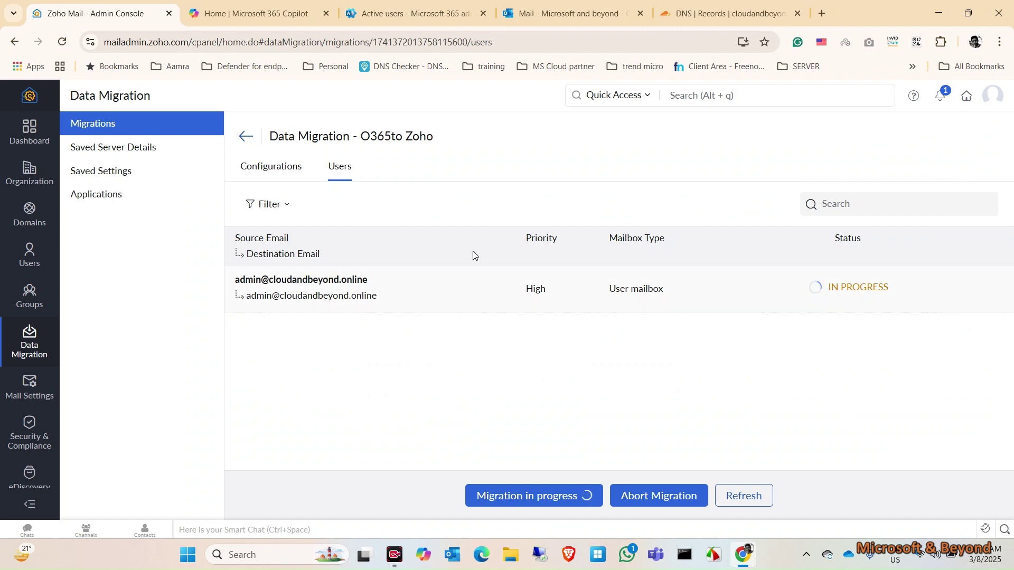
{"action": "left_click", "coordinate": [283, 172]}
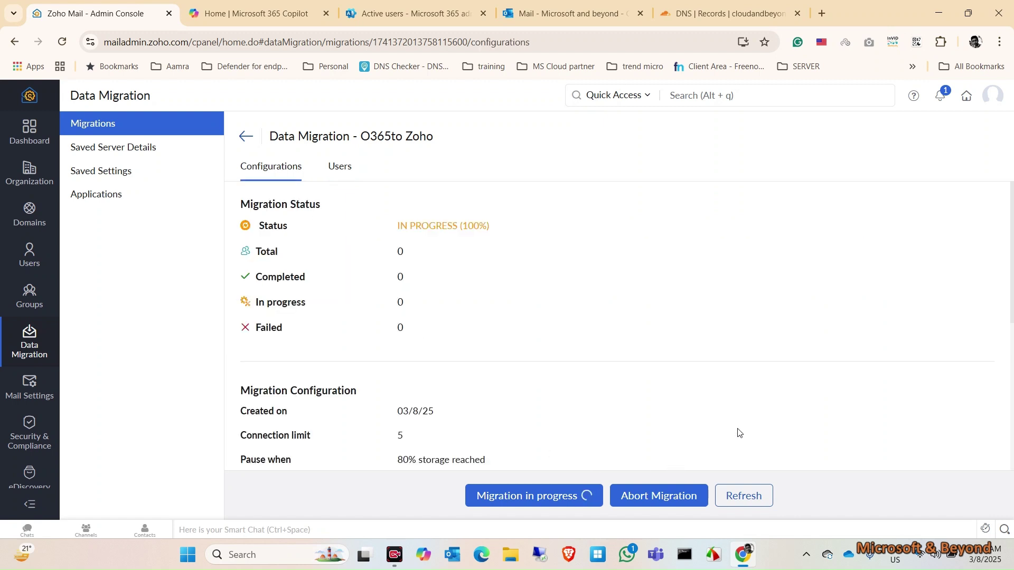
{"action": "scroll", "coordinate": [739, 433], "scroll_direction": "down", "scroll_amount": 7}
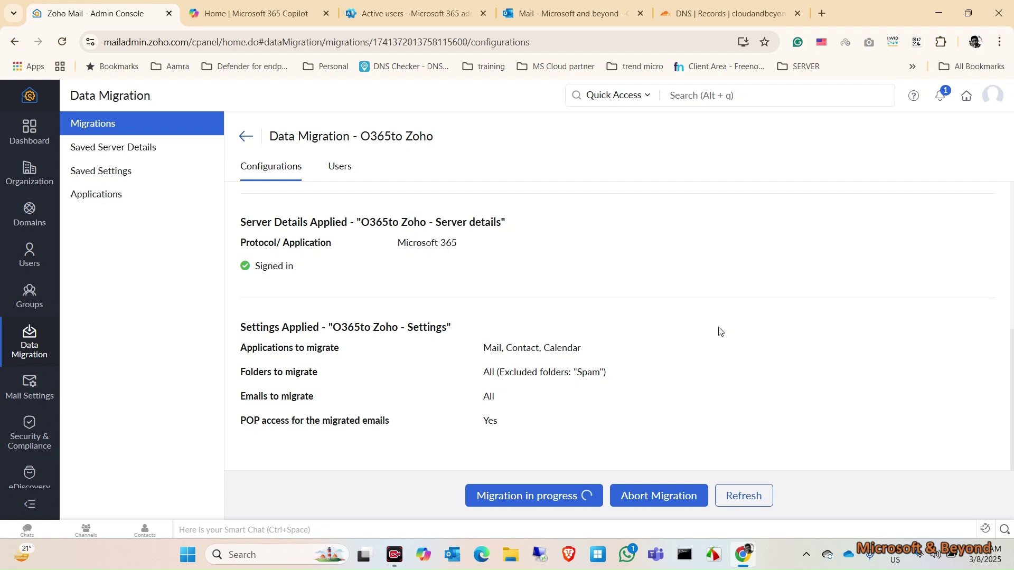
{"action": "scroll", "coordinate": [577, 257], "scroll_direction": "up", "scroll_amount": 10}
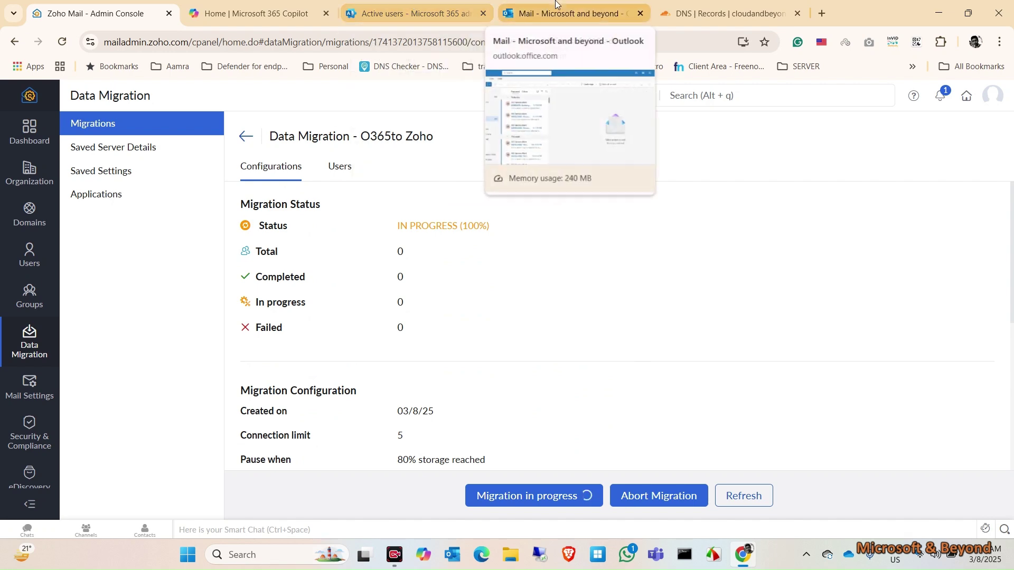
In Outlook, check mailbox storage (318 Inbox messages, 55.58 MB), then close Settings.
{"action": "left_click", "coordinate": [422, 11]}
{"action": "left_click", "coordinate": [581, 4]}
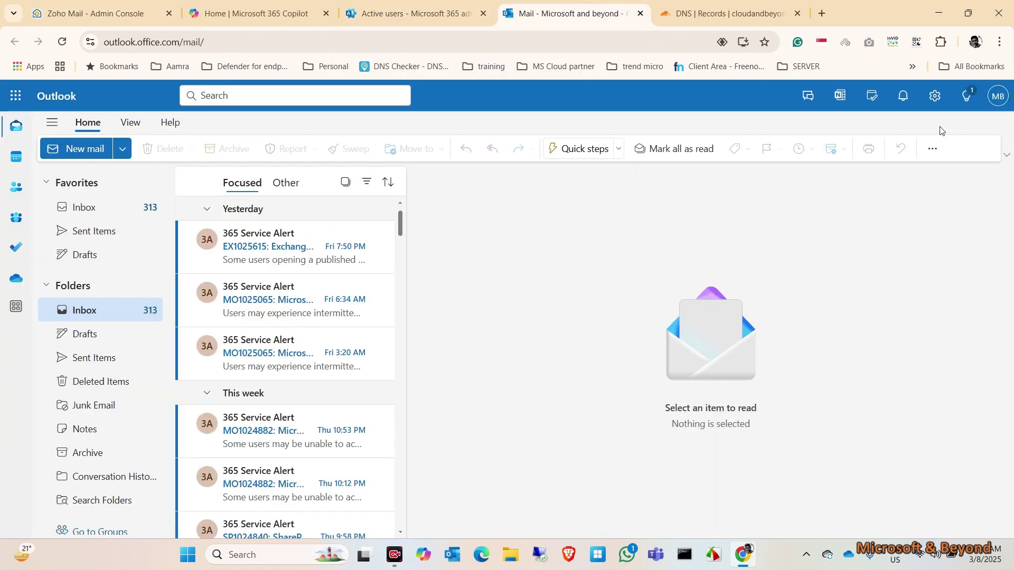
{"action": "left_click", "coordinate": [935, 95]}
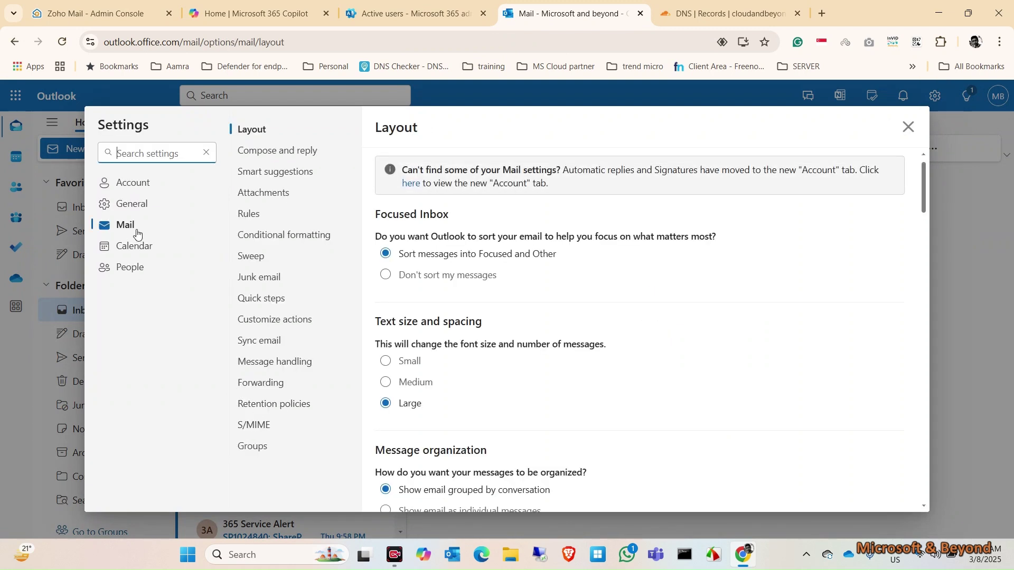
{"action": "left_click", "coordinate": [142, 210]}
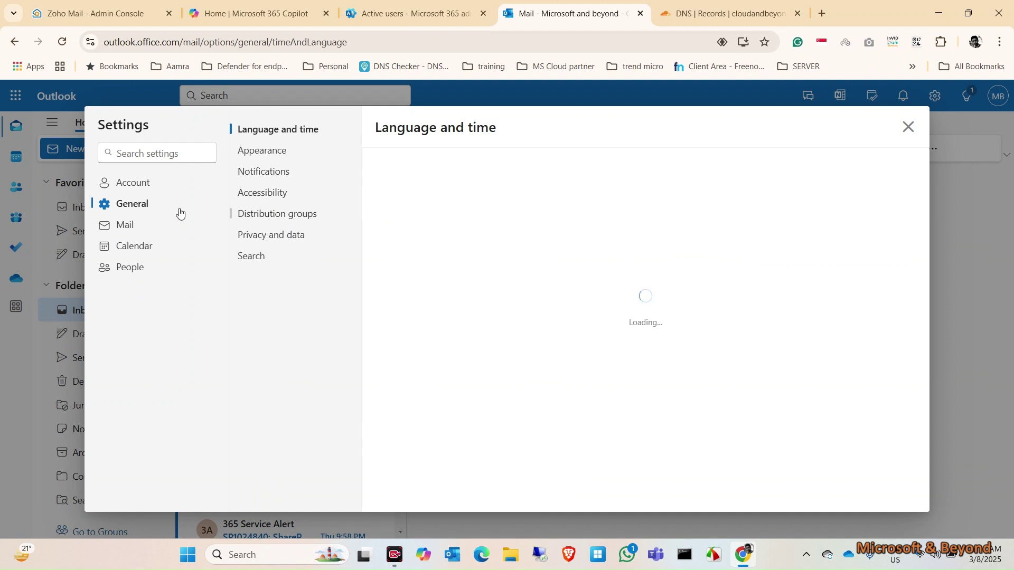
{"action": "left_click", "coordinate": [132, 182]}
{"action": "left_click", "coordinate": [254, 235]}
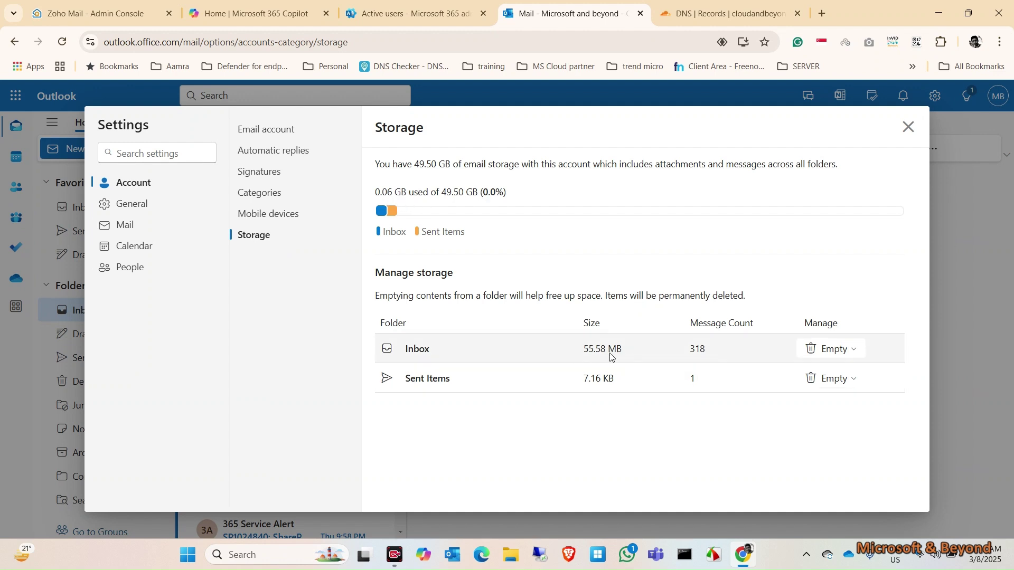
{"action": "left_click", "coordinate": [909, 127]}
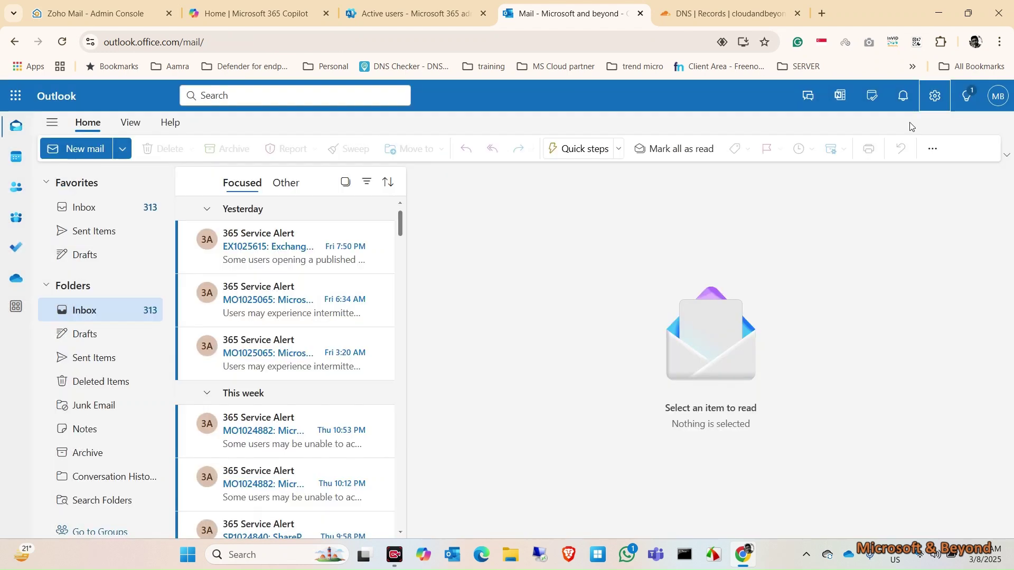
Confirm the O365to Zoho migration shows COMPLETED (100%) for 1 of 1 users, then list organisation users.
{"action": "left_click", "coordinate": [93, 12]}
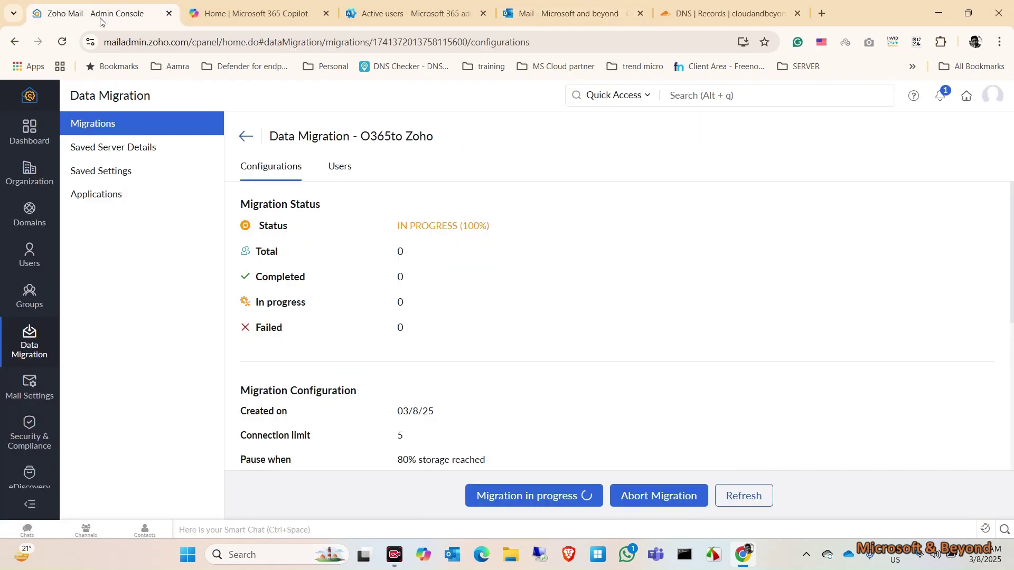
{"action": "scroll", "coordinate": [583, 384], "scroll_direction": "down", "scroll_amount": 5}
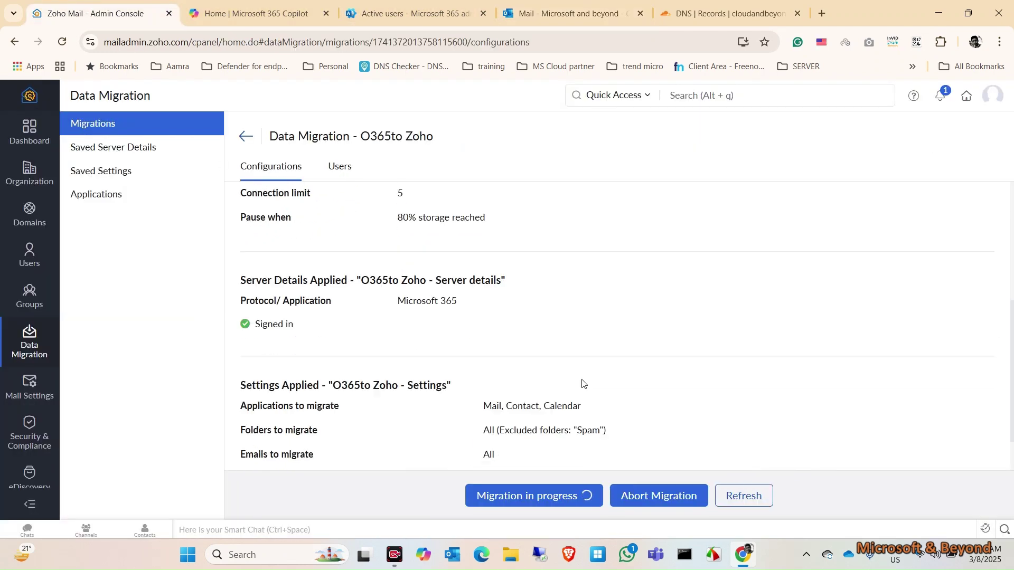
{"action": "scroll", "coordinate": [583, 384], "scroll_direction": "down", "scroll_amount": 1}
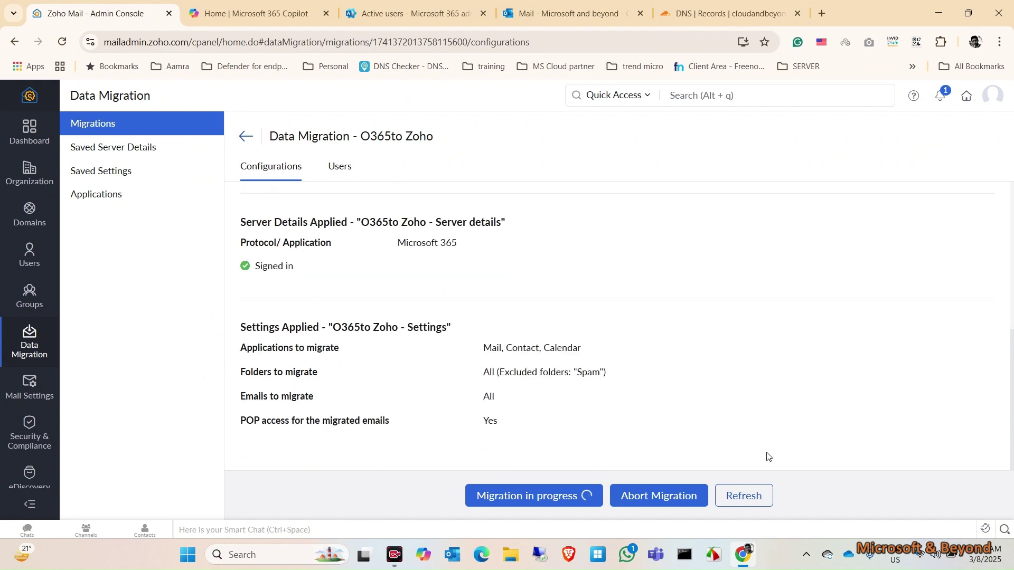
{"action": "scroll", "coordinate": [620, 314], "scroll_direction": "up", "scroll_amount": 7}
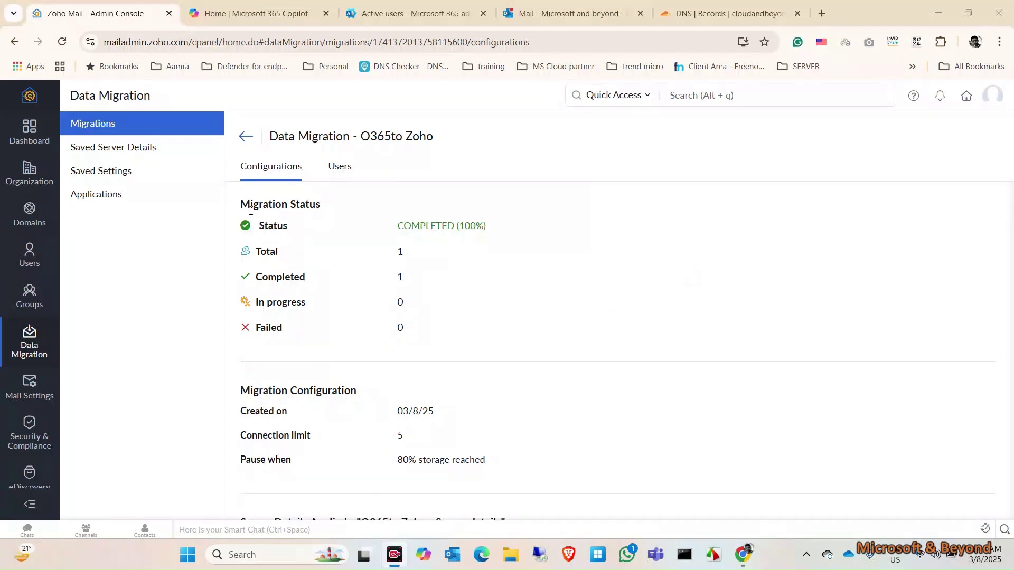
{"action": "left_click", "coordinate": [31, 259]}
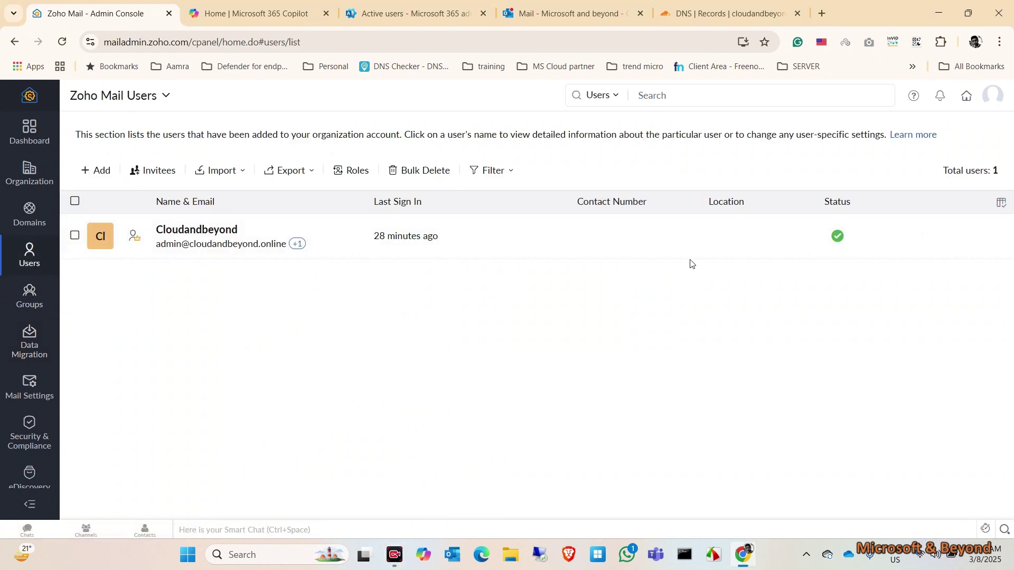
Load mail.zoho.com in a new browser tab.
{"action": "left_click", "coordinate": [820, 13]}
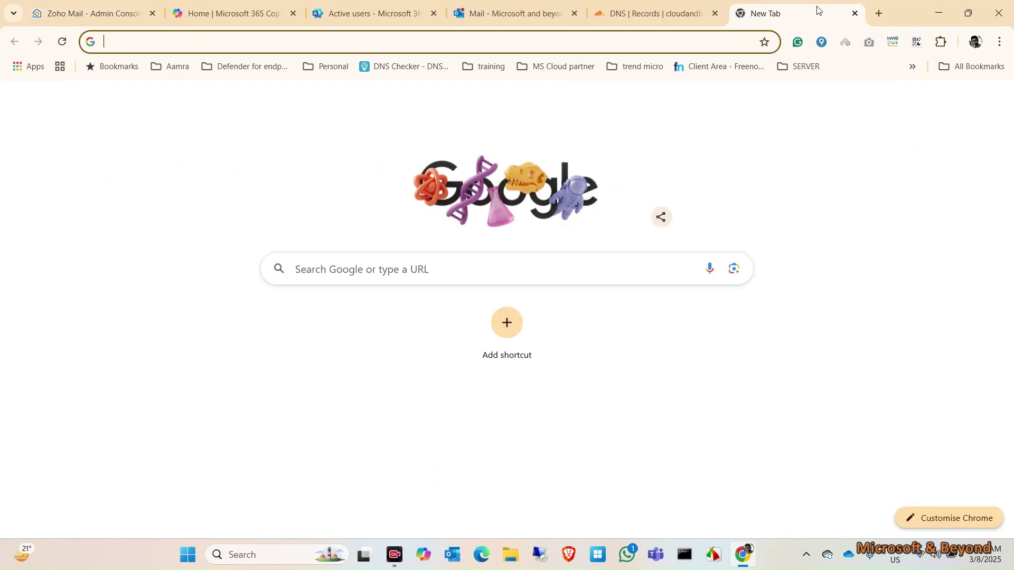
{"action": "type", "text": "mail."}
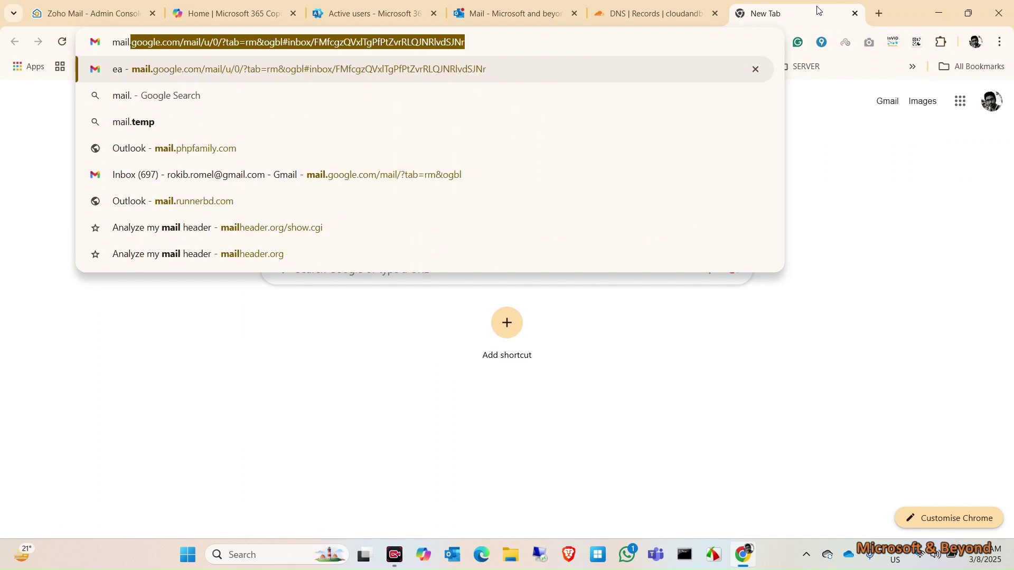
{"action": "type", "text": "zoho"}
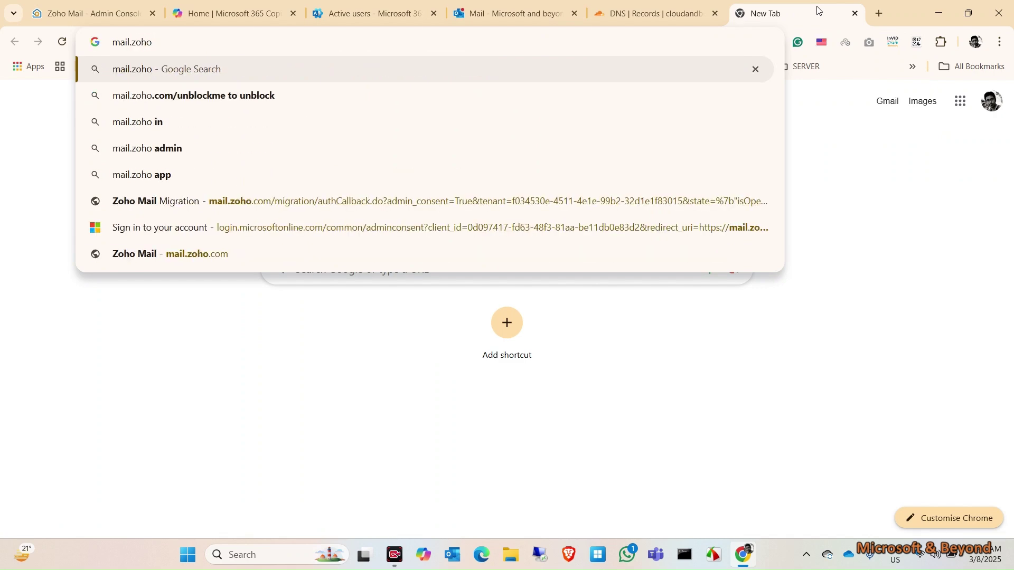
{"action": "type", "text": ".com"}
{"action": "key", "text": "Return"}
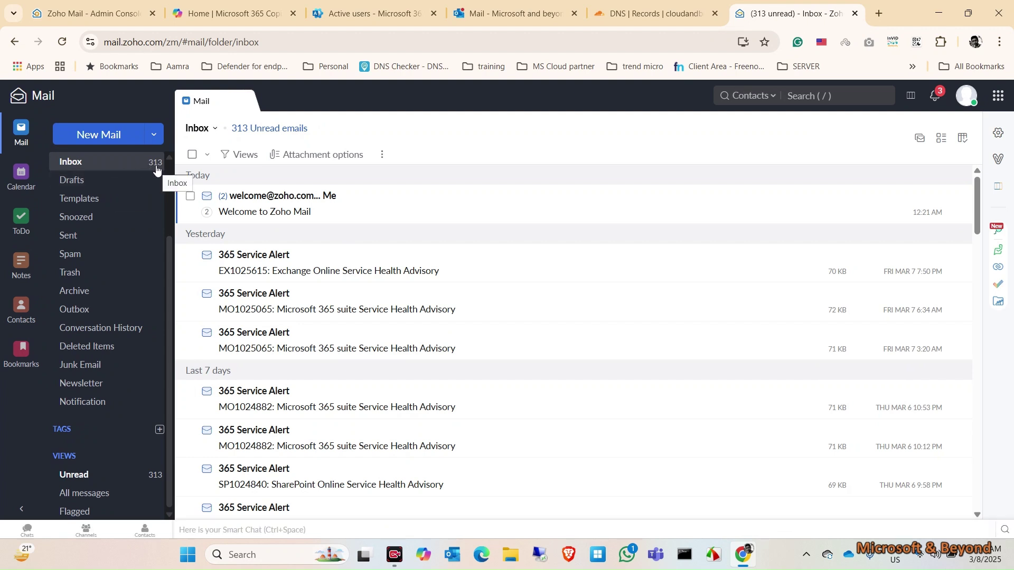
Switch to the Outlook mailbox to compare it against the 313 migrated Zoho messages.
{"action": "left_click", "coordinate": [485, 2]}
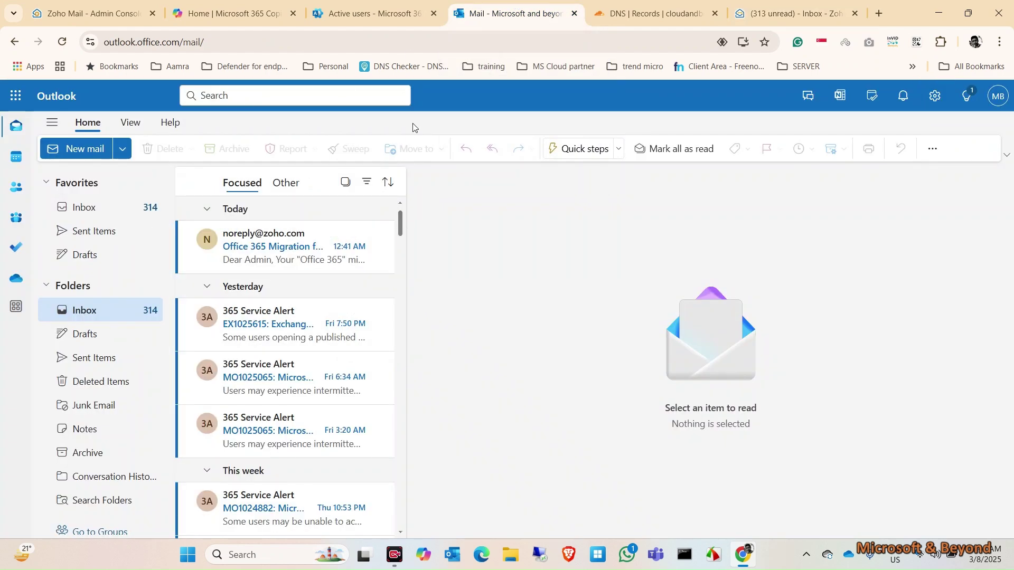
Read Zoho's 'Office 365 Migration' message confirming the migration completed successfully.
{"action": "left_click", "coordinate": [255, 249]}
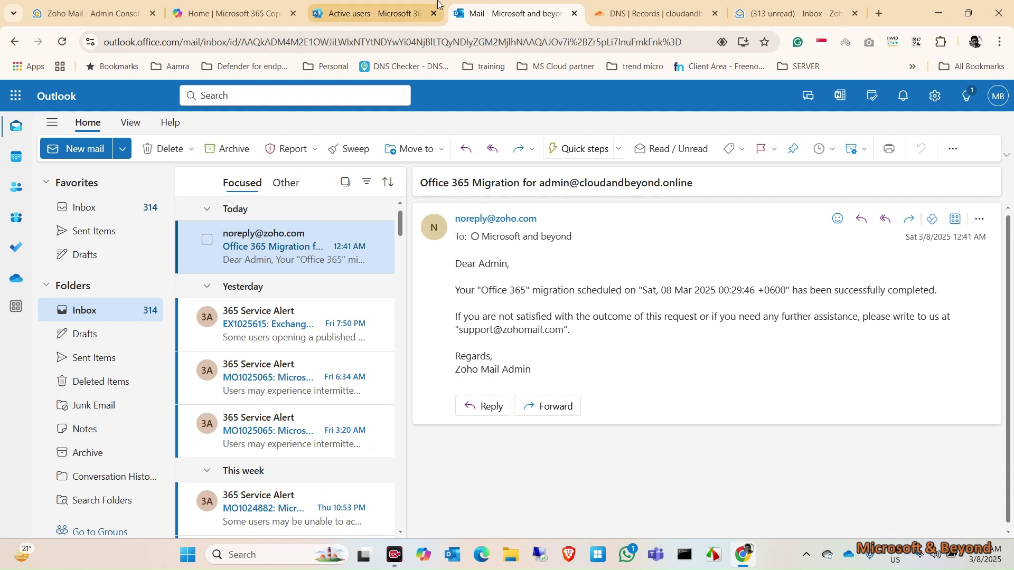
Dismiss the Zoho Mail welcome tour, check the one migrated Sent message, and return to the inbox.
{"action": "left_click", "coordinate": [799, 4]}
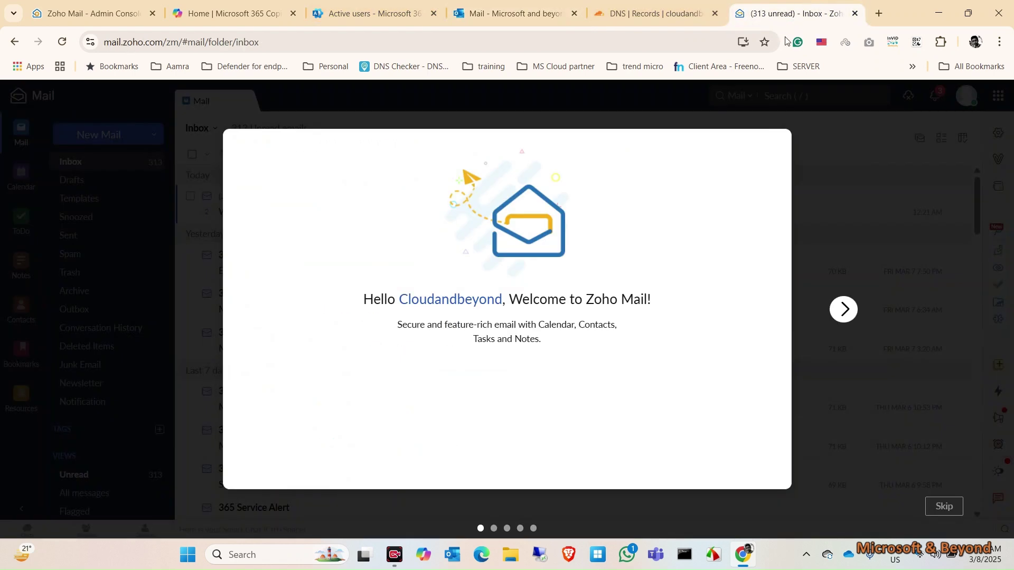
{"action": "left_click", "coordinate": [843, 309]}
{"action": "left_click", "coordinate": [843, 309]}
{"action": "left_click", "coordinate": [843, 309]}
{"action": "left_click", "coordinate": [842, 306]}
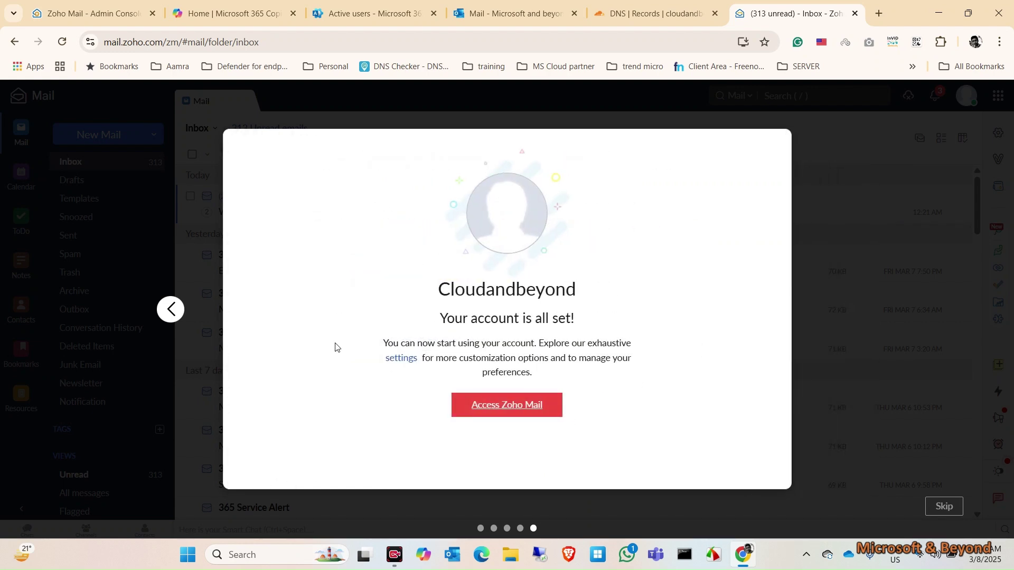
{"action": "left_click", "coordinate": [509, 408]}
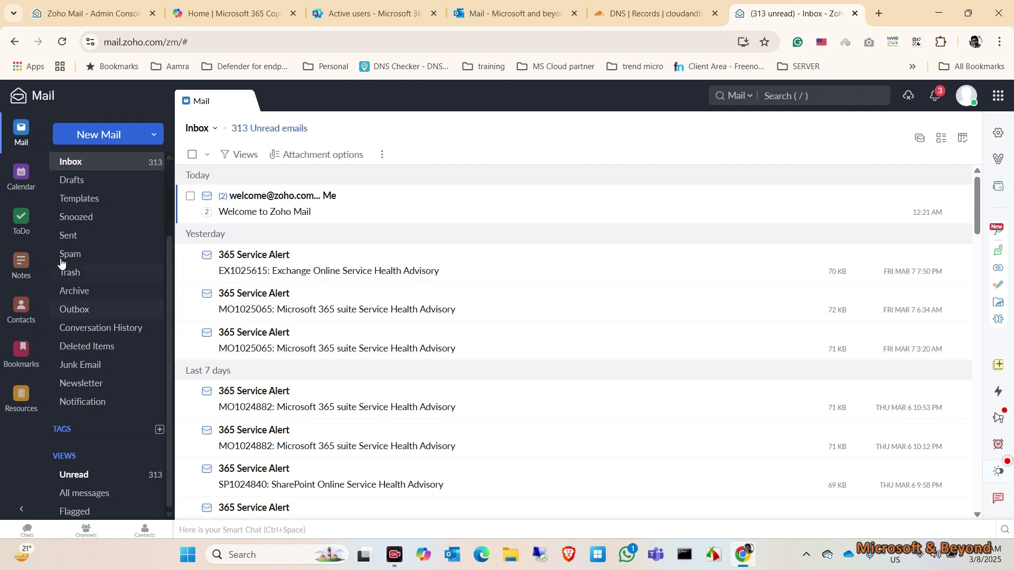
{"action": "left_click", "coordinate": [73, 237]}
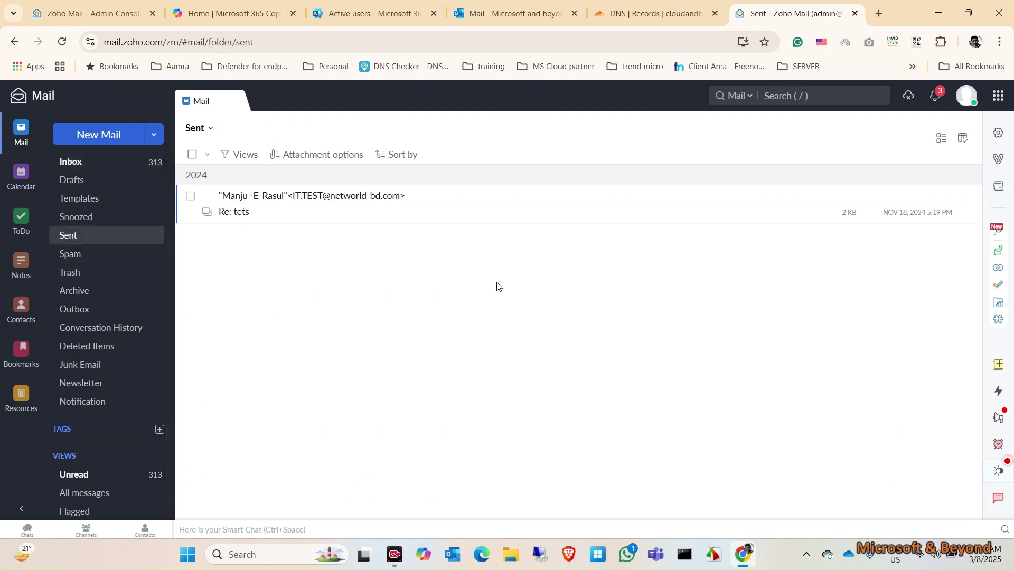
{"action": "left_click", "coordinate": [93, 165]}
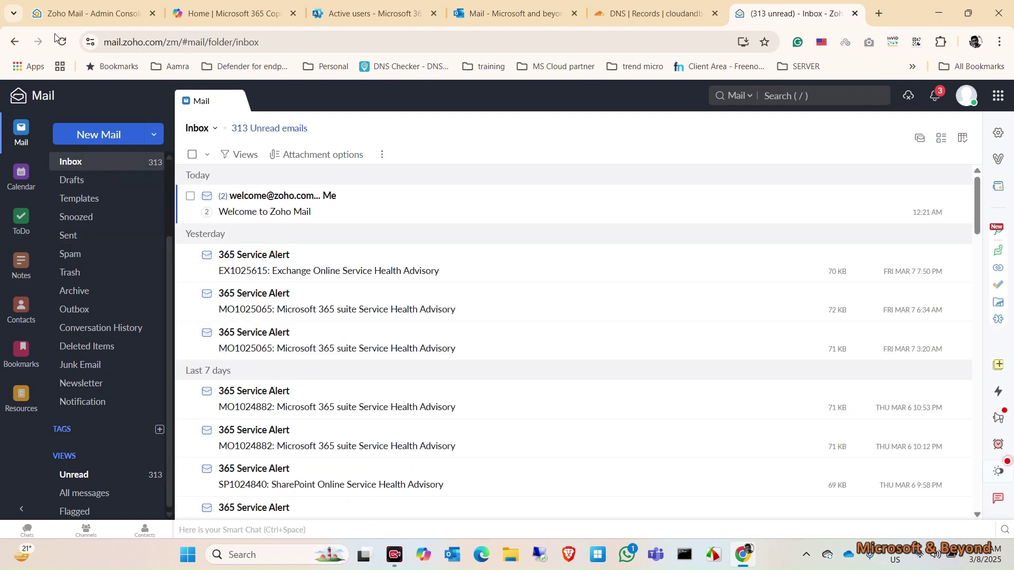
Review the O365to Zoho migration's configuration and users under Data Migration, showing 1 of 1 completed.
{"action": "left_click", "coordinate": [56, 6]}
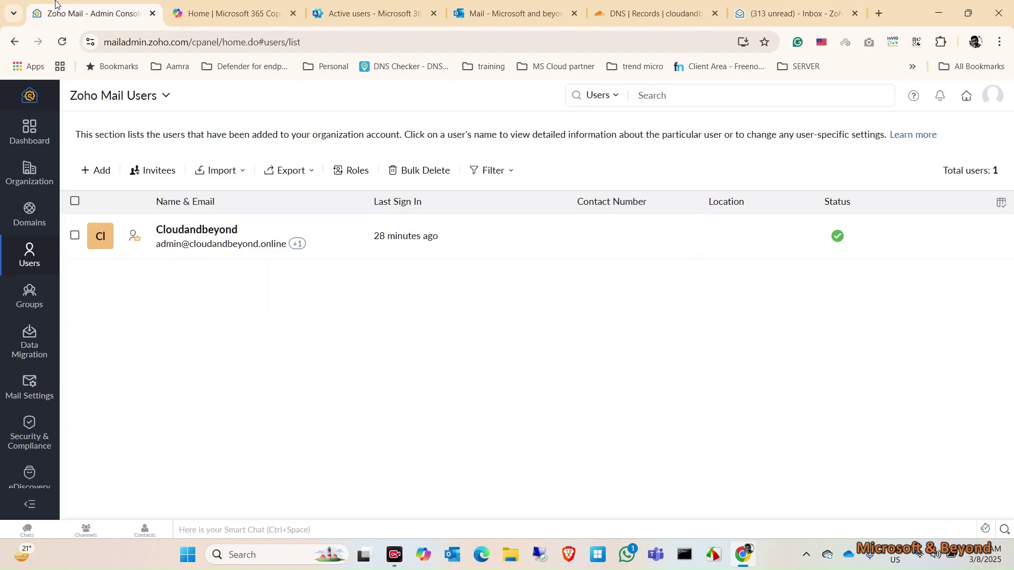
{"action": "left_click", "coordinate": [34, 336]}
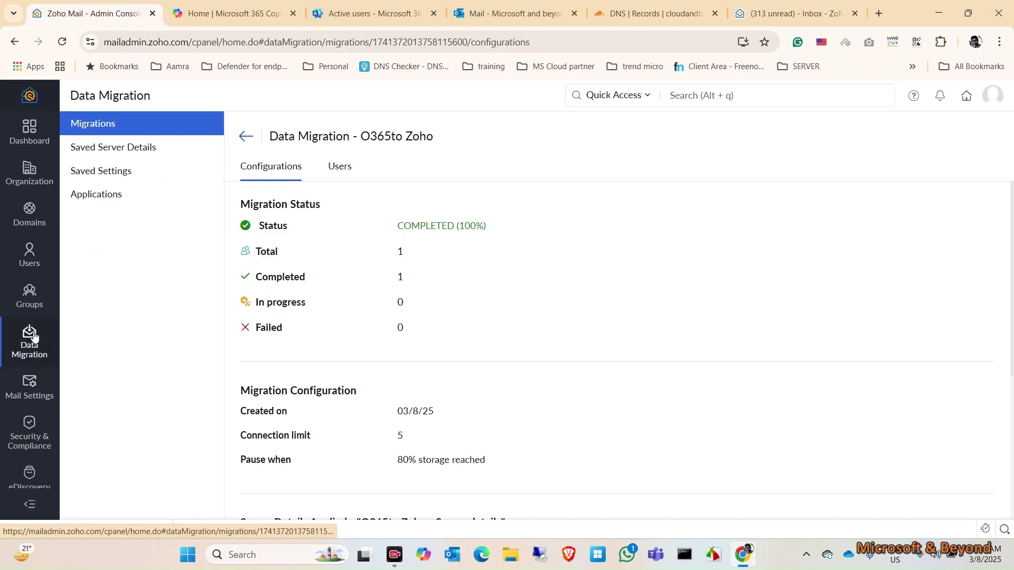
{"action": "left_click", "coordinate": [245, 137]}
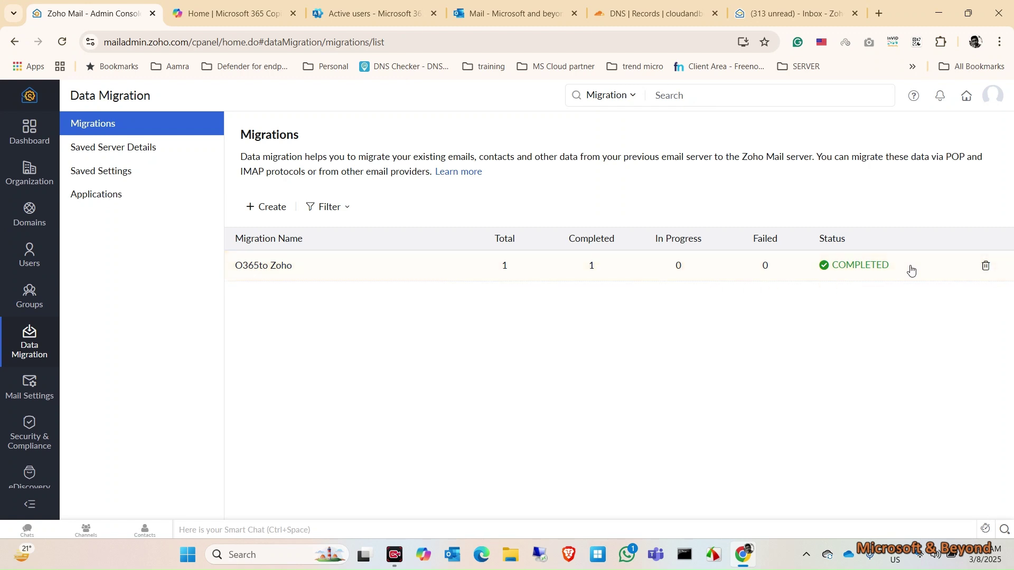
{"action": "left_click", "coordinate": [340, 275]}
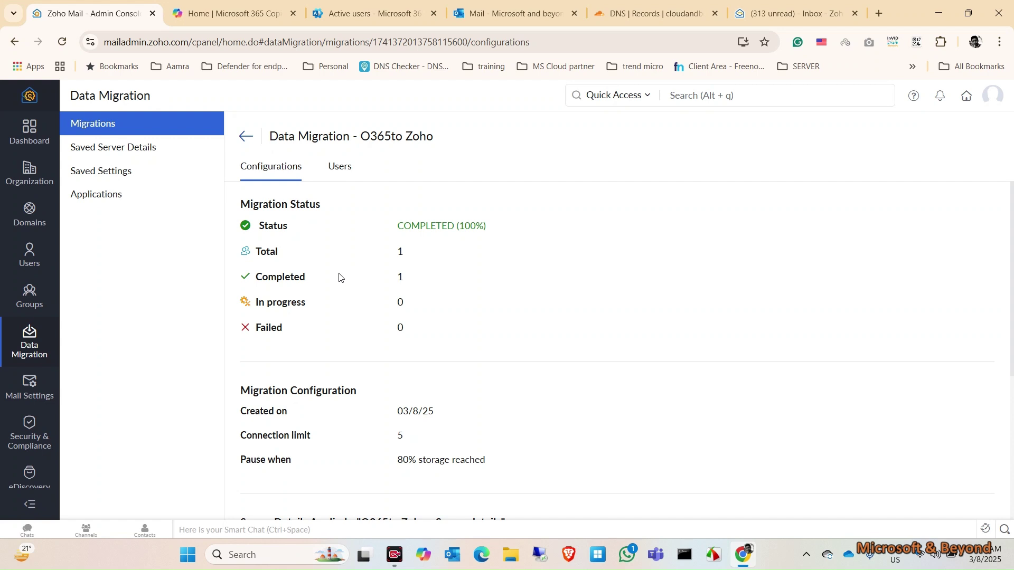
{"action": "scroll", "coordinate": [630, 369], "scroll_direction": "down", "scroll_amount": 5}
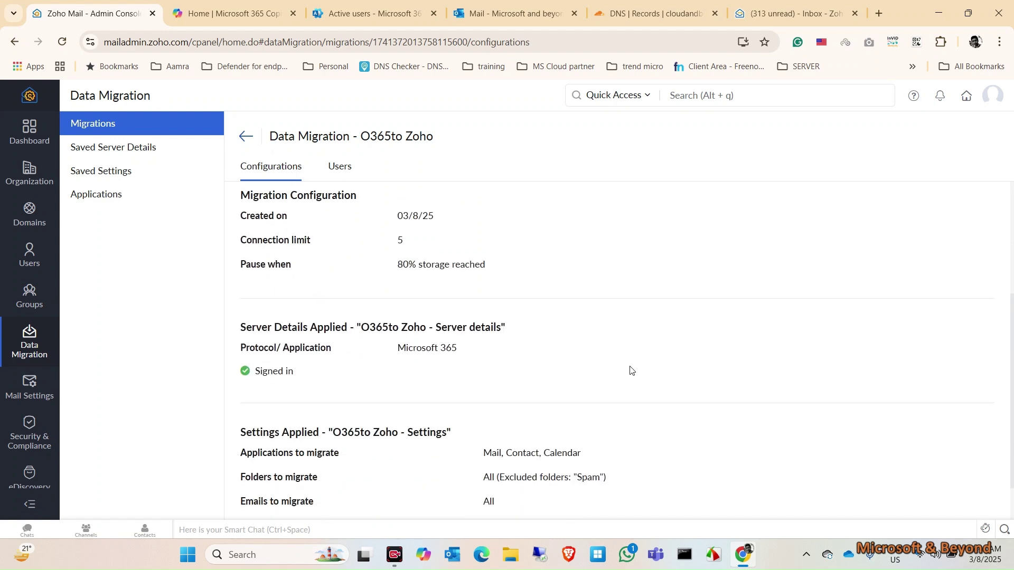
{"action": "scroll", "coordinate": [630, 369], "scroll_direction": "up", "scroll_amount": 5}
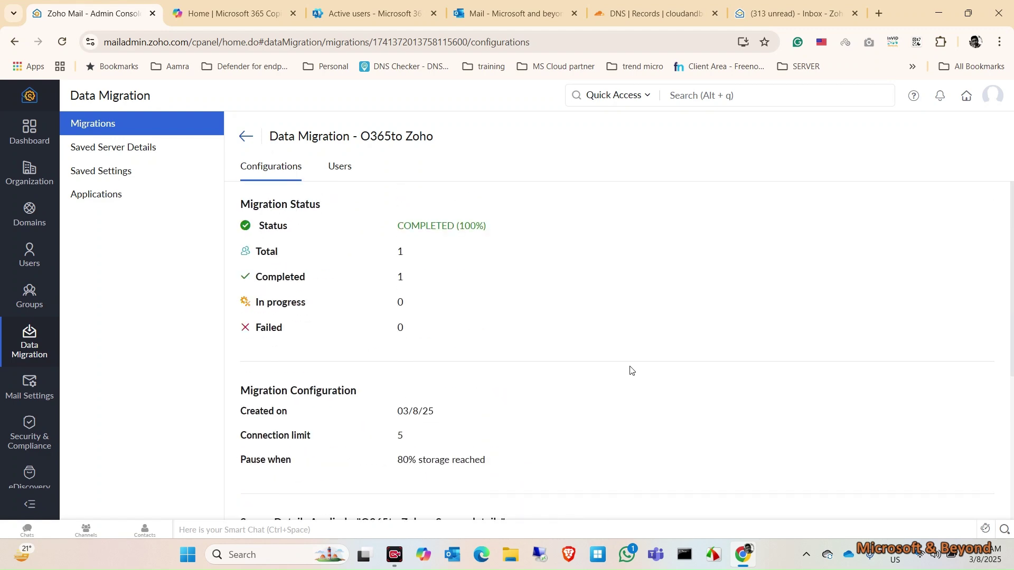
{"action": "left_click", "coordinate": [341, 166]}
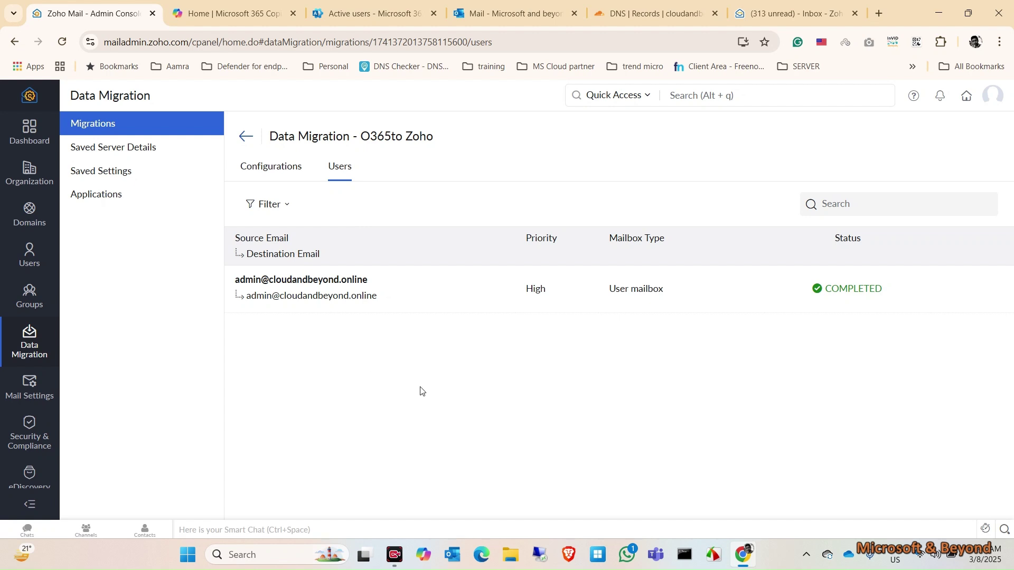
Create migration 'O365 to Zoho 1' with the saved O365to Zoho server details and settings, limit 5, 80%.
{"action": "left_click", "coordinate": [242, 139]}
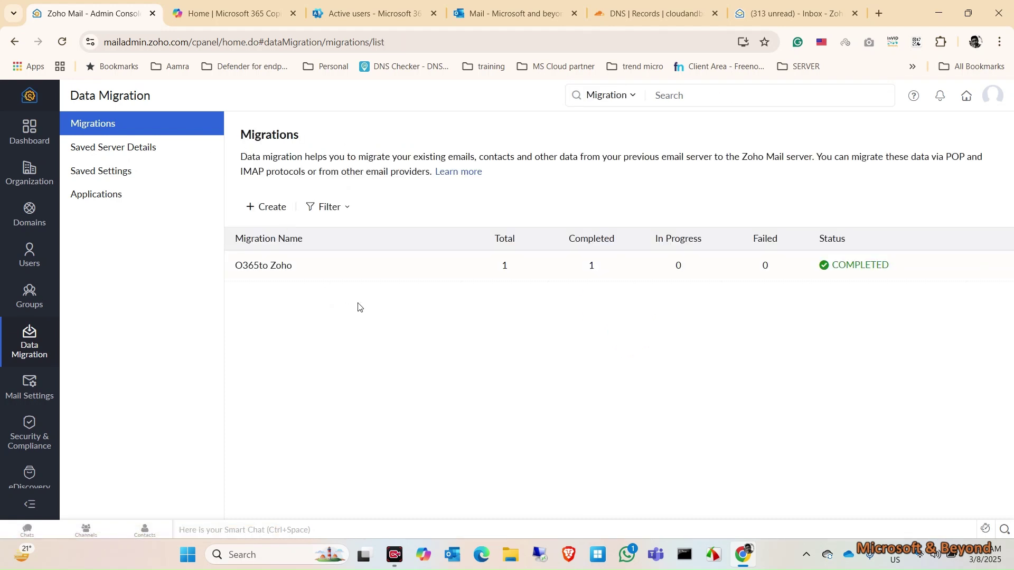
{"action": "left_click", "coordinate": [278, 208]}
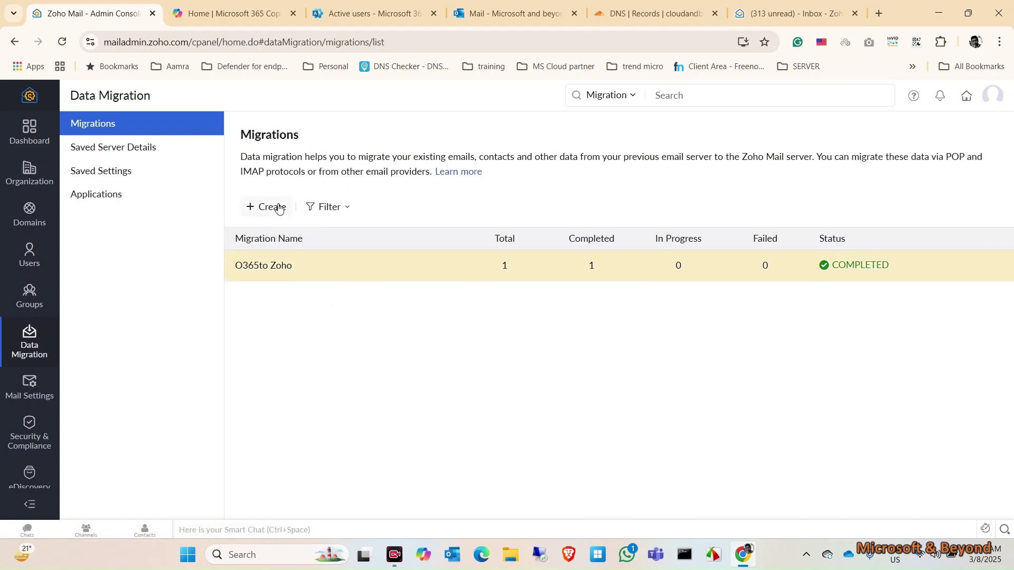
{"action": "type", "text": "O365 to Zoho 1"}
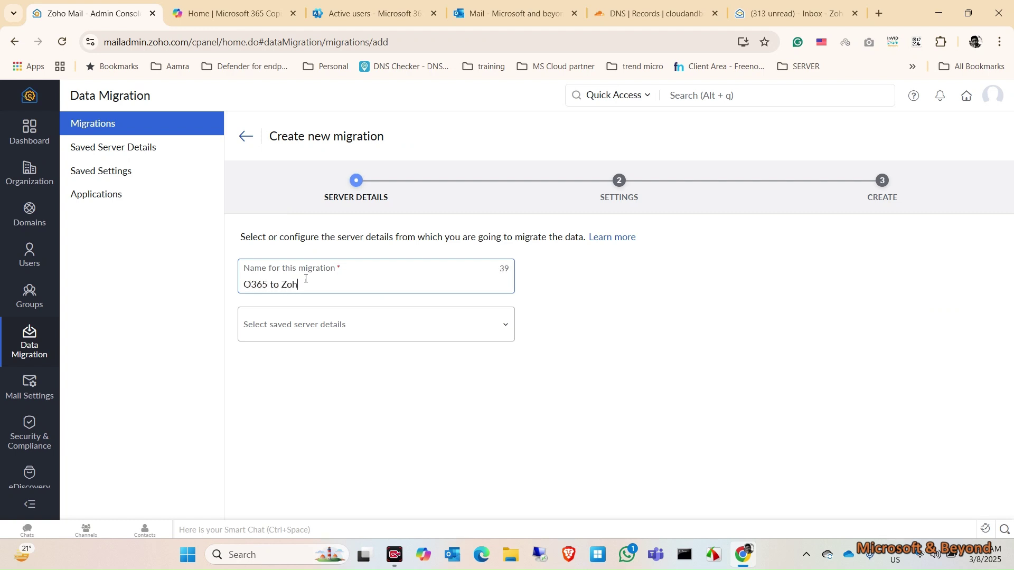
{"action": "left_click", "coordinate": [315, 315]}
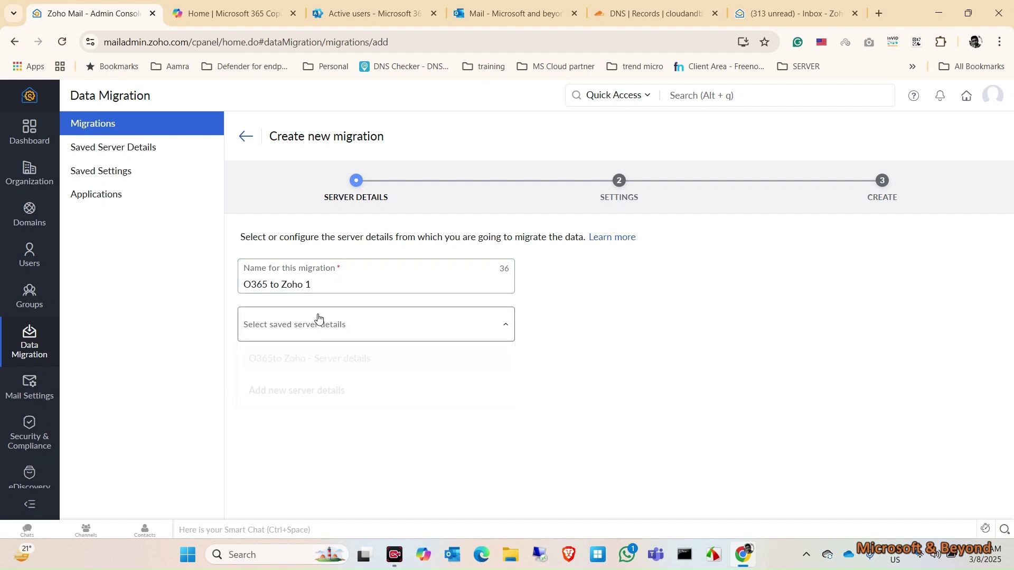
{"action": "left_click", "coordinate": [370, 367]}
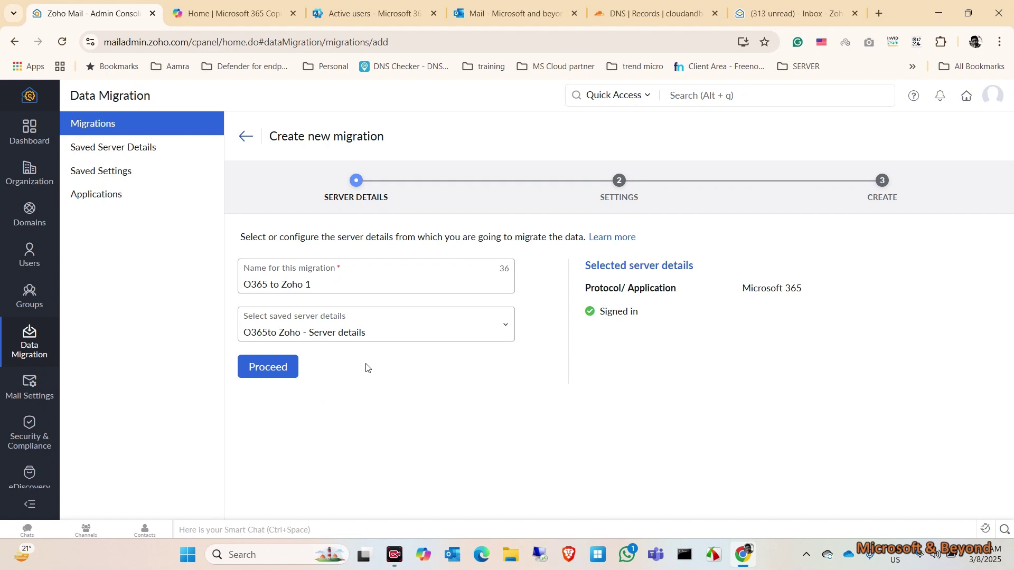
{"action": "left_click", "coordinate": [264, 375]}
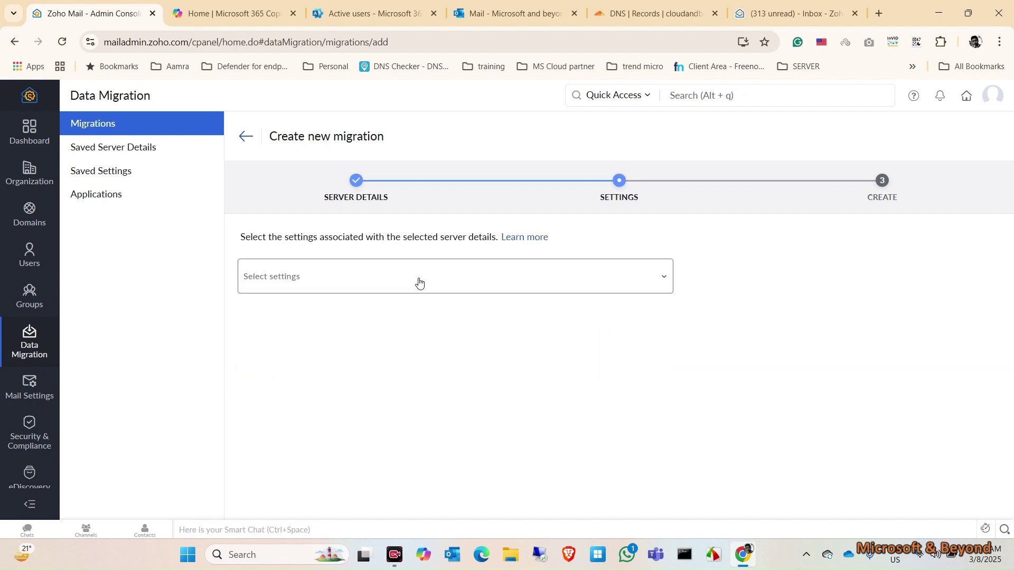
{"action": "left_click", "coordinate": [419, 284]}
{"action": "left_click", "coordinate": [322, 319]}
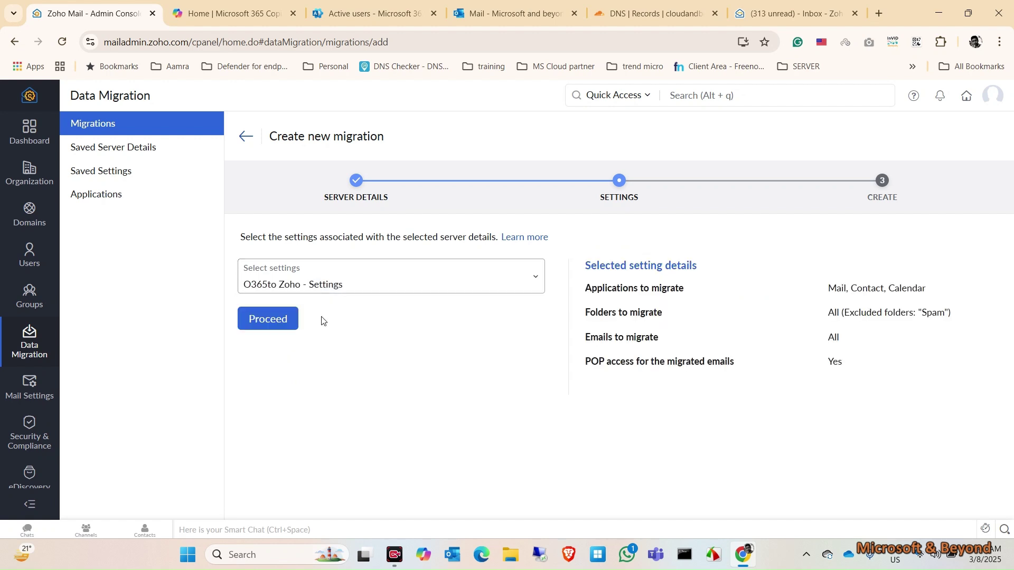
{"action": "left_click", "coordinate": [291, 323]}
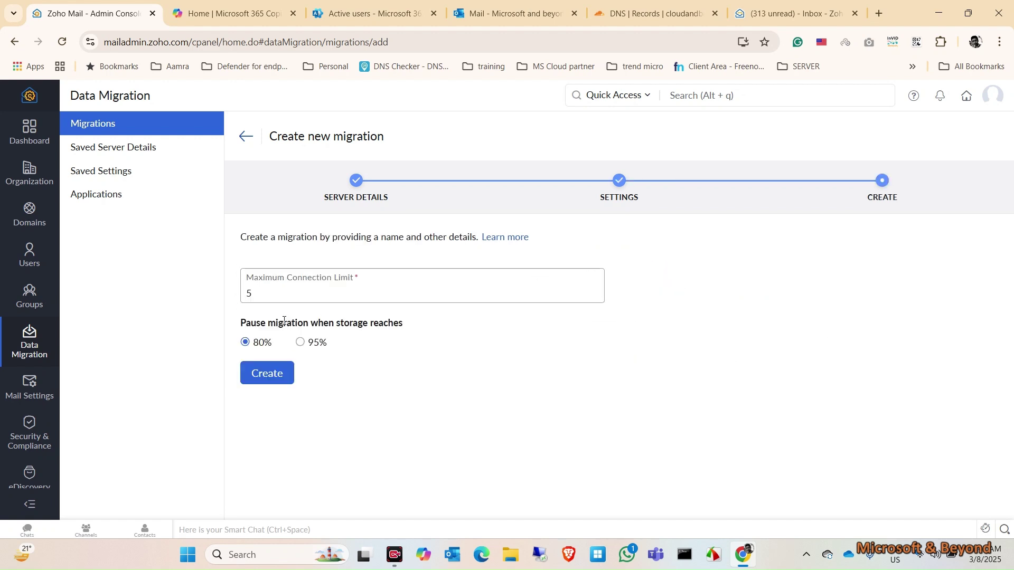
{"action": "left_click", "coordinate": [279, 377]}
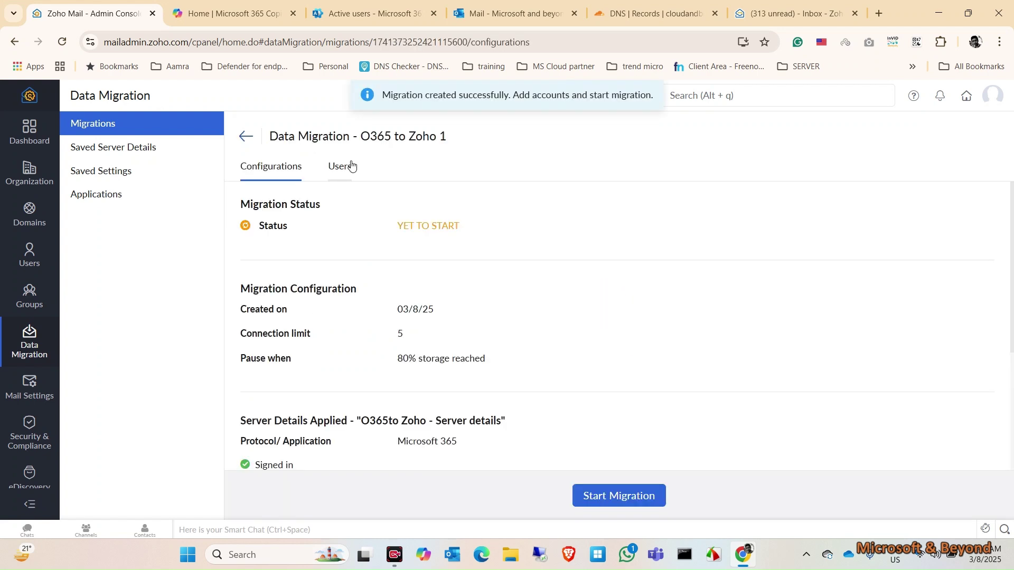
Check the O365 to Zoho 1 Users tab, opening and closing Add account without adding anyone.
{"action": "left_click", "coordinate": [348, 165]}
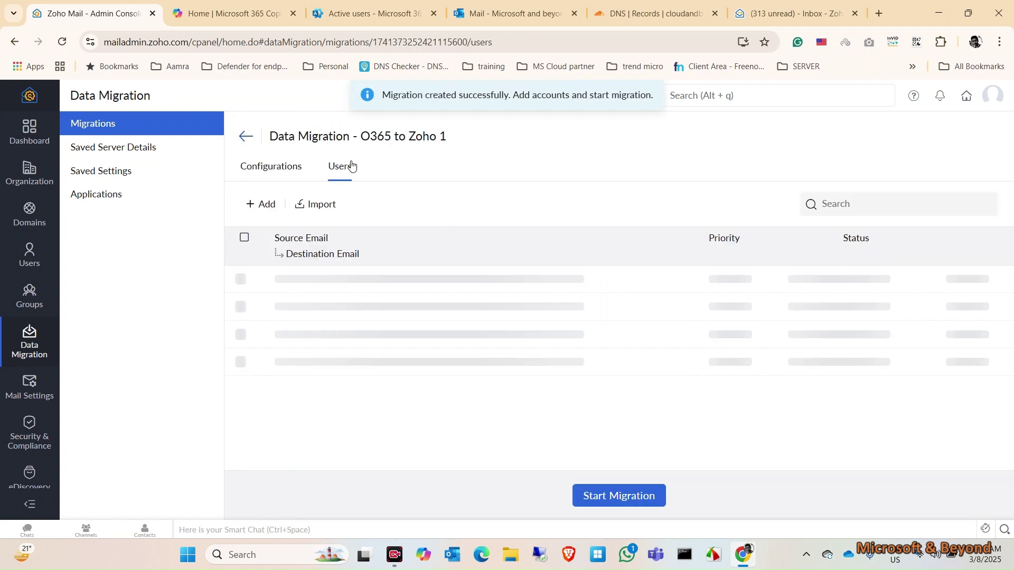
{"action": "left_click", "coordinate": [260, 208]}
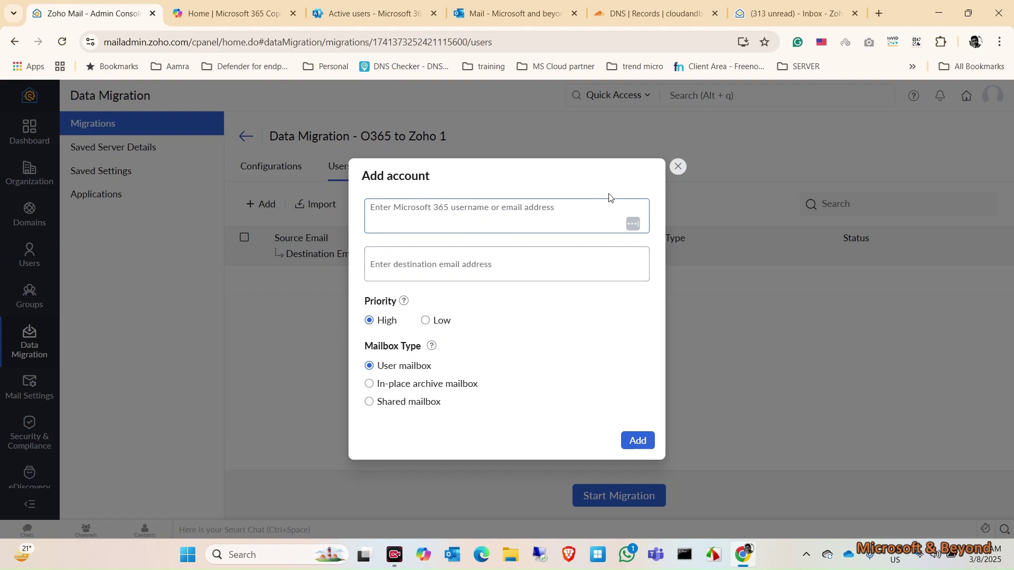
{"action": "left_click", "coordinate": [678, 167]}
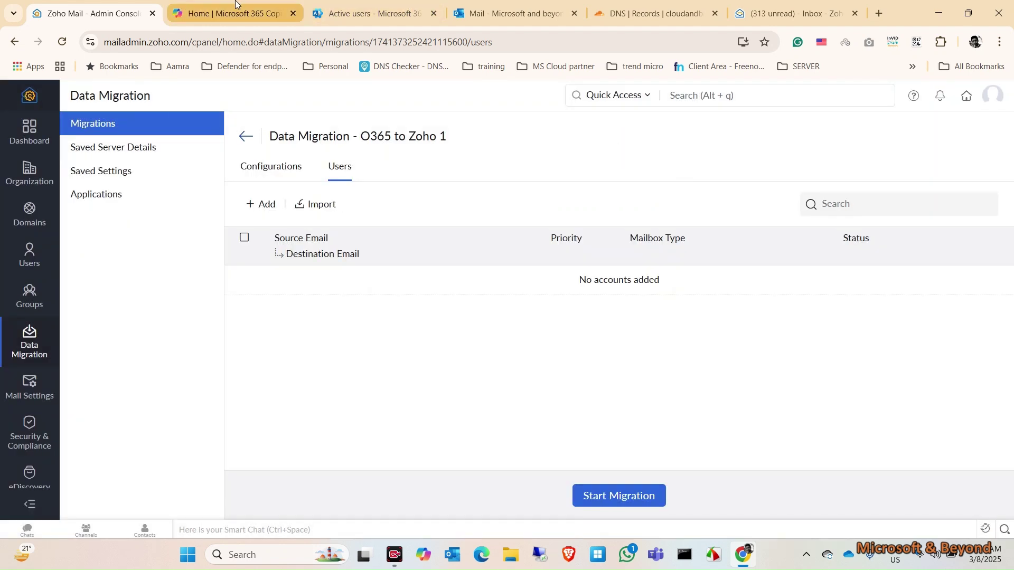
{"action": "mouse_move", "coordinate": [235, 4]}
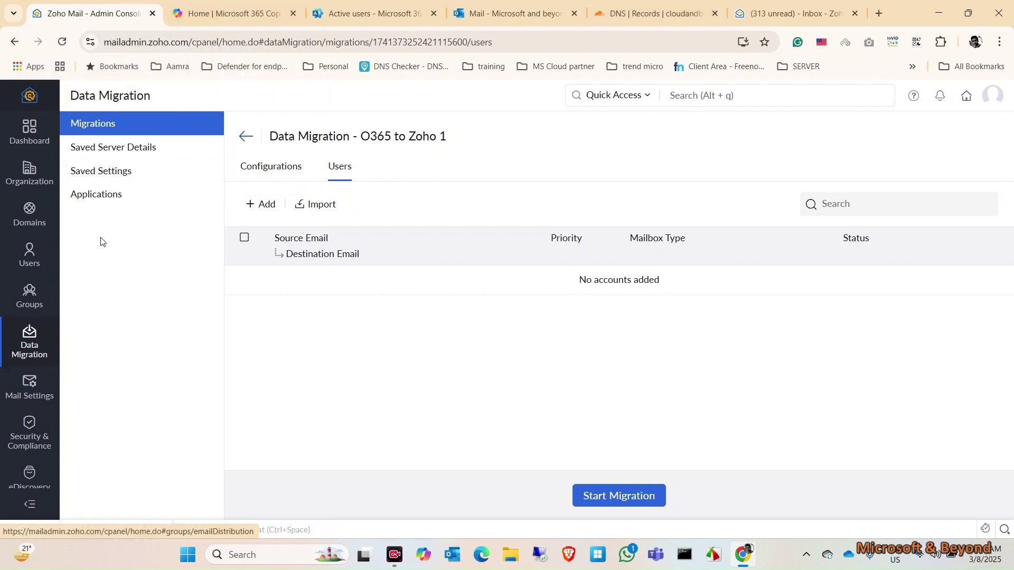
Compare Microsoft 365 active users and domains, then view cloudandbeyond.online awaiting MX records in Zoho Domains.
{"action": "mouse_move", "coordinate": [365, 4]}
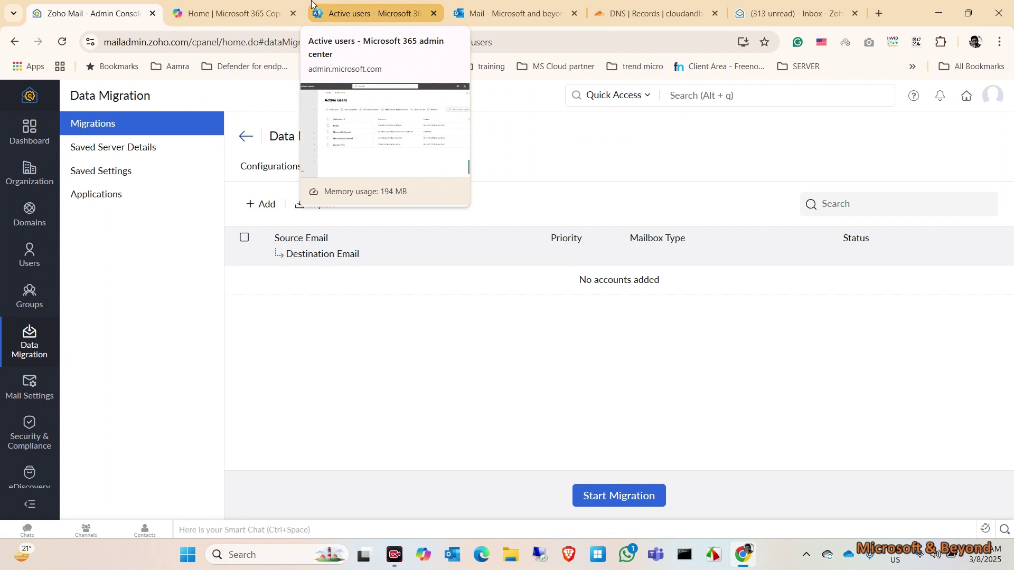
{"action": "left_click", "coordinate": [365, 7]}
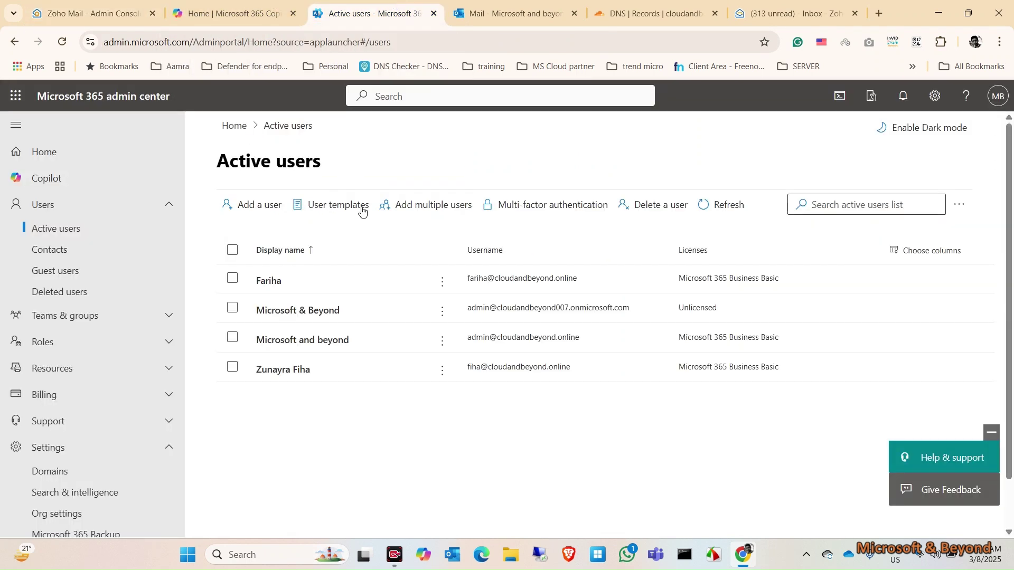
{"action": "left_click", "coordinate": [62, 471]}
{"action": "left_click", "coordinate": [105, 7]}
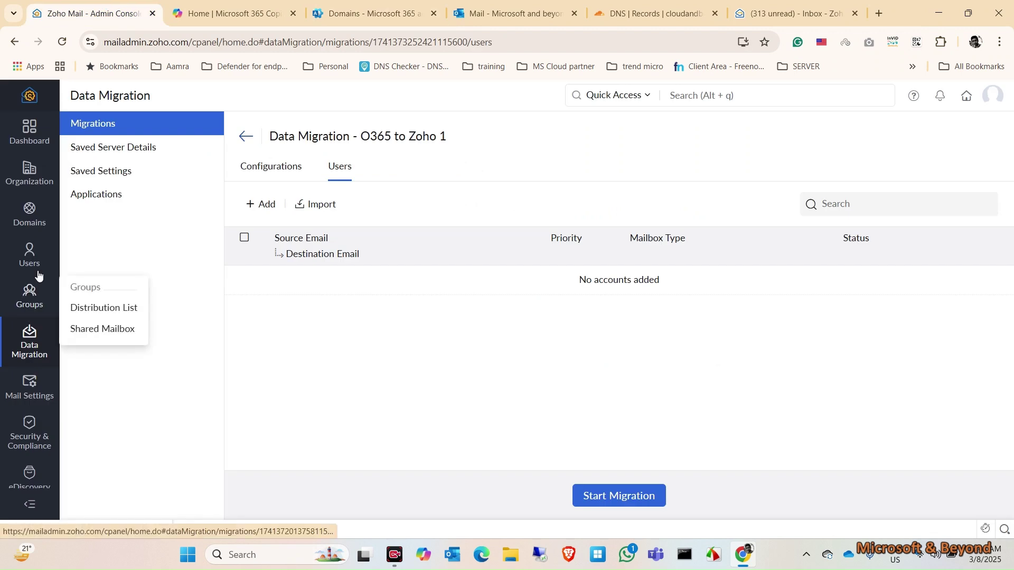
{"action": "left_click", "coordinate": [29, 214]}
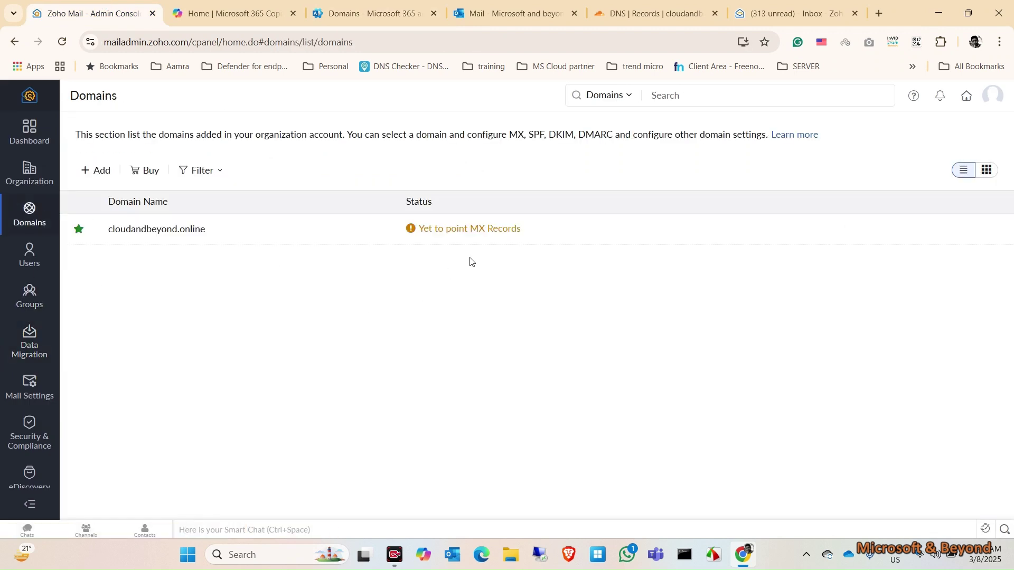